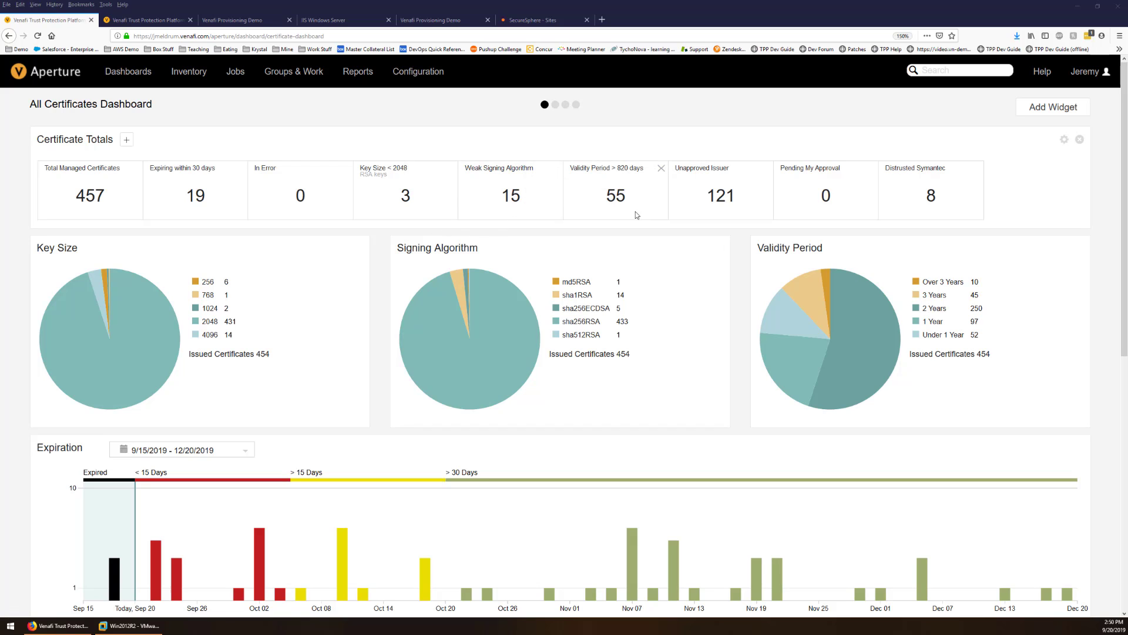
Step: Review the certificate dashboard widgets and switch the Trends chart to Signing Algorithm
mouse_move(513, 202)
scroll(323, 446, down, 6)
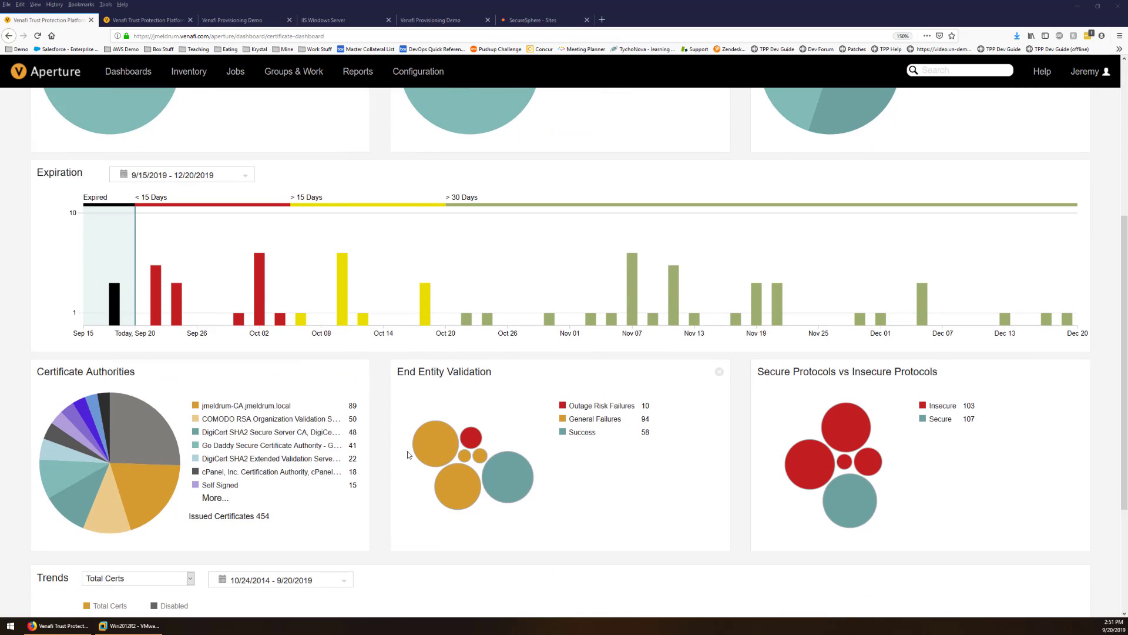
scroll(378, 429, down, 2)
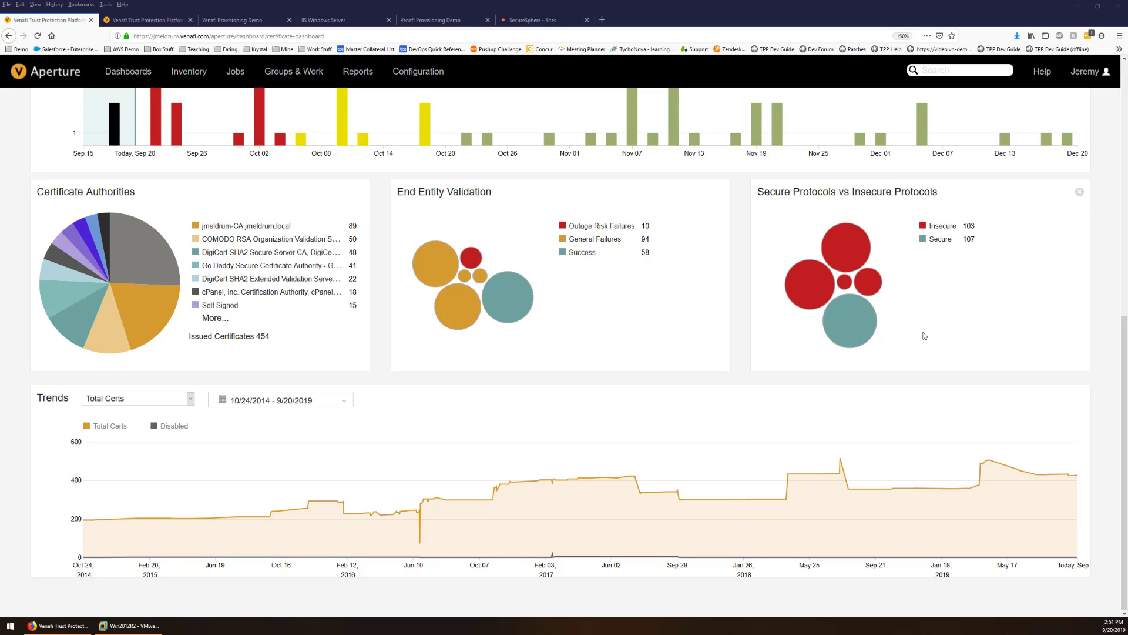
click(190, 400)
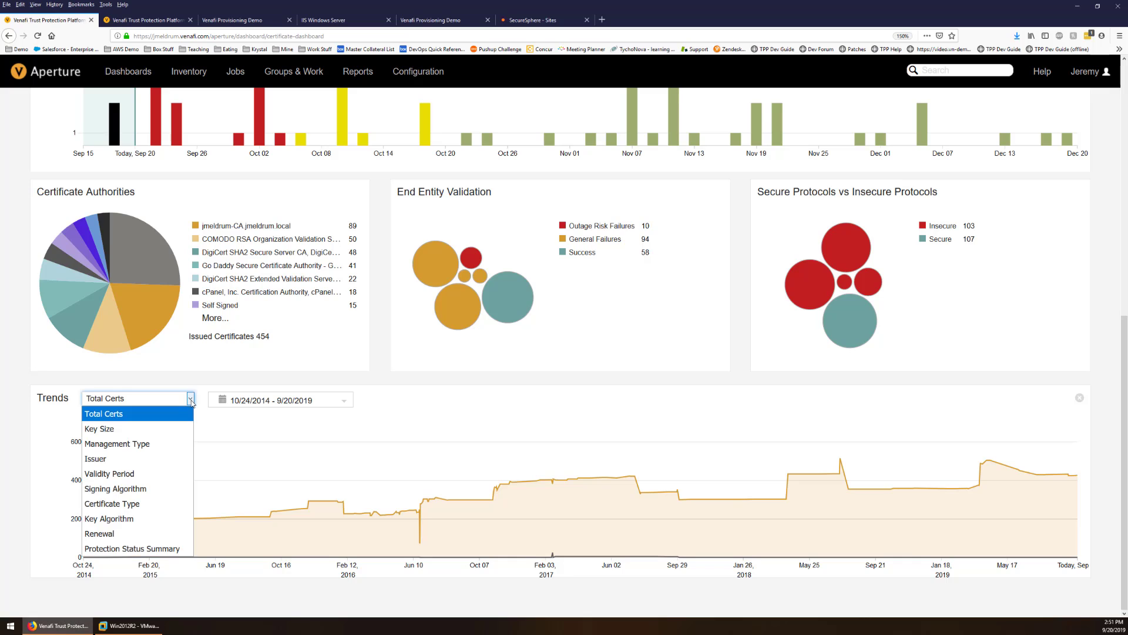
click(142, 488)
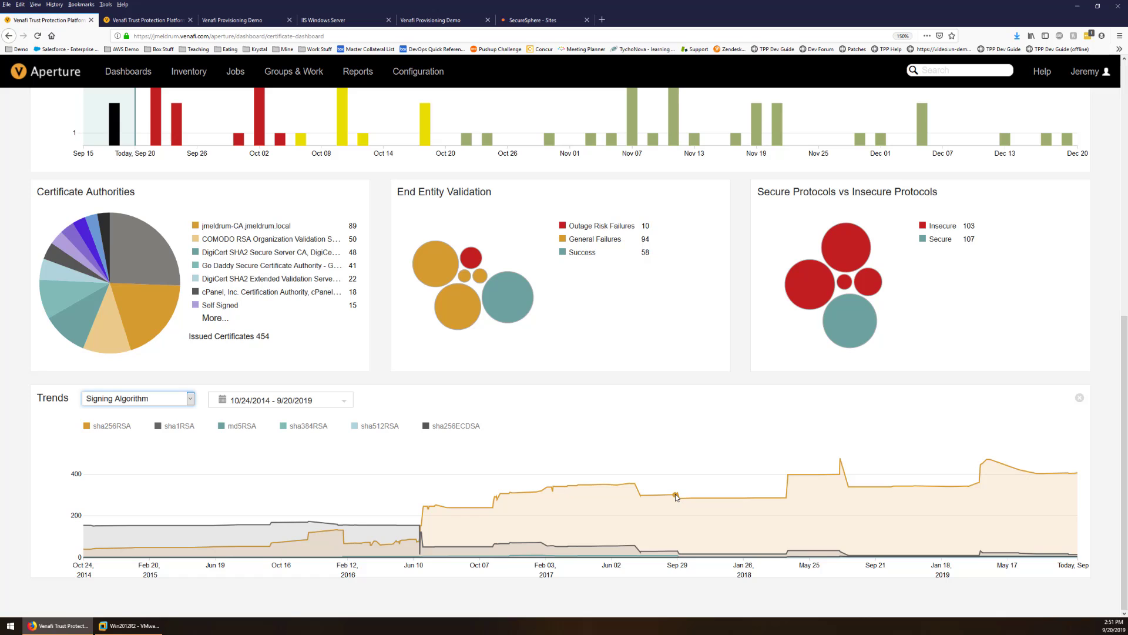
scroll(625, 427, up, 7)
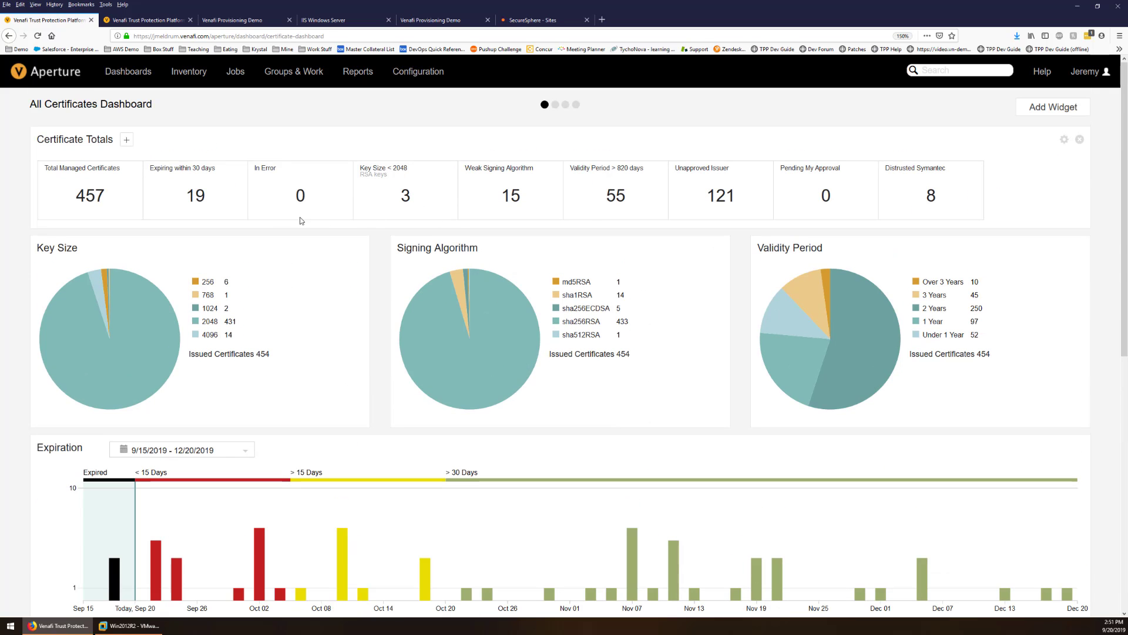
Step: Open the certificate inventory and inspect the associated installations of the *.aarons.com certificate, then collapse them
mouse_move(189, 71)
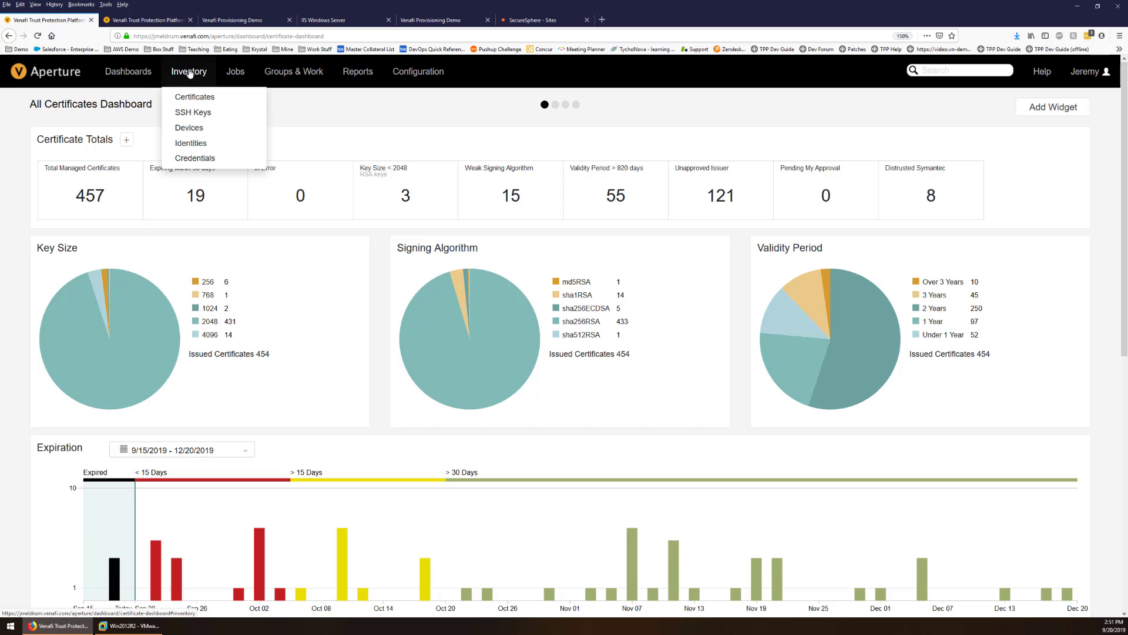
click(208, 97)
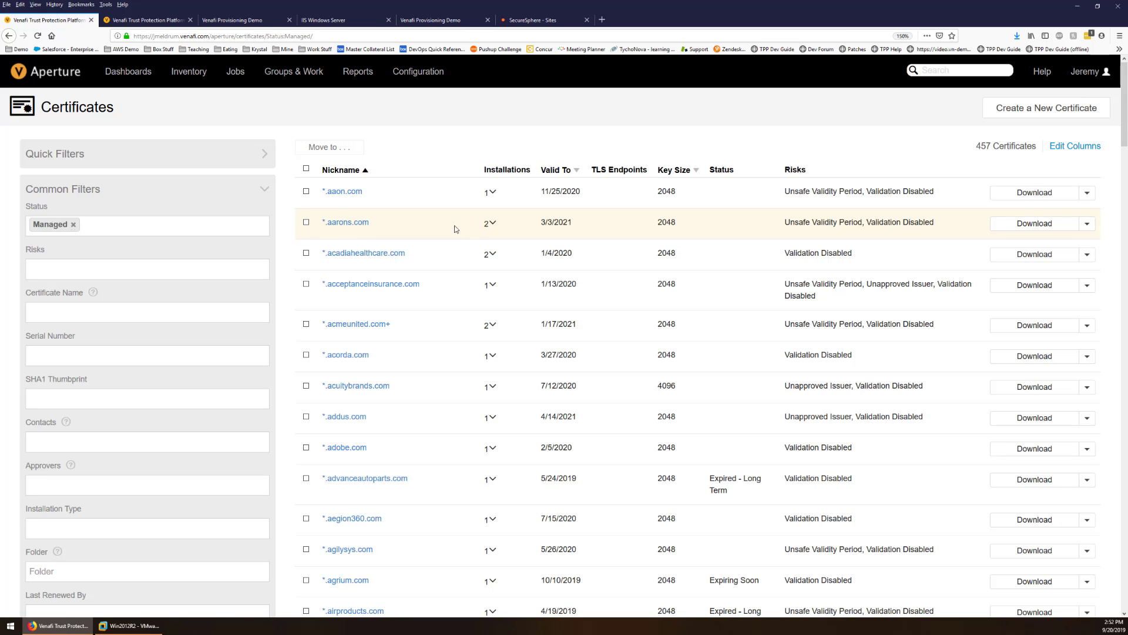
click(490, 224)
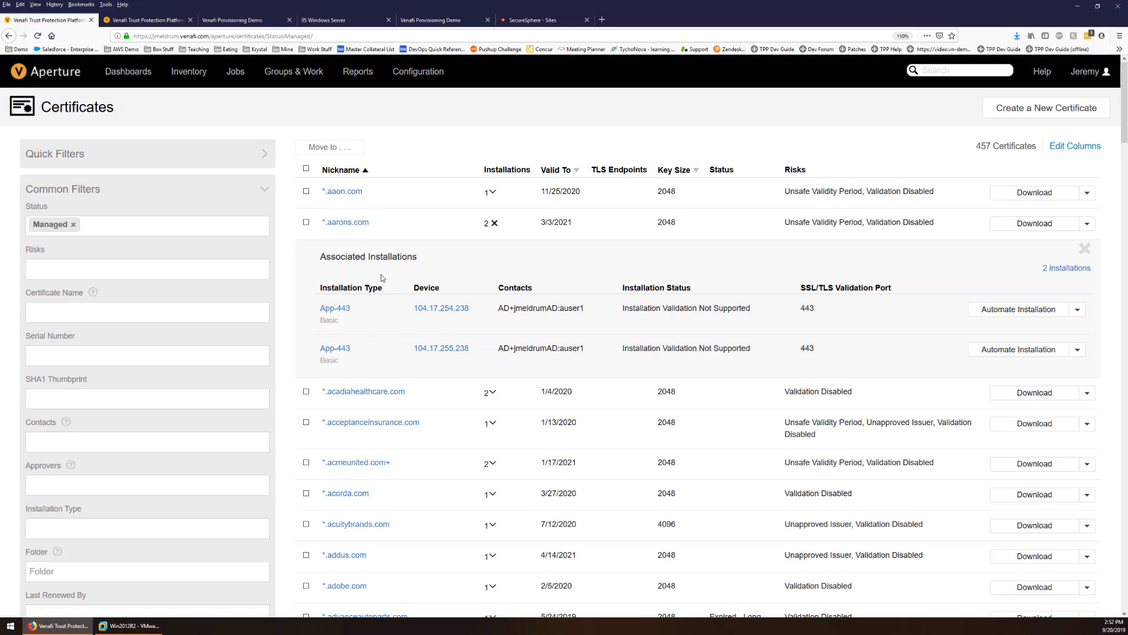
click(494, 224)
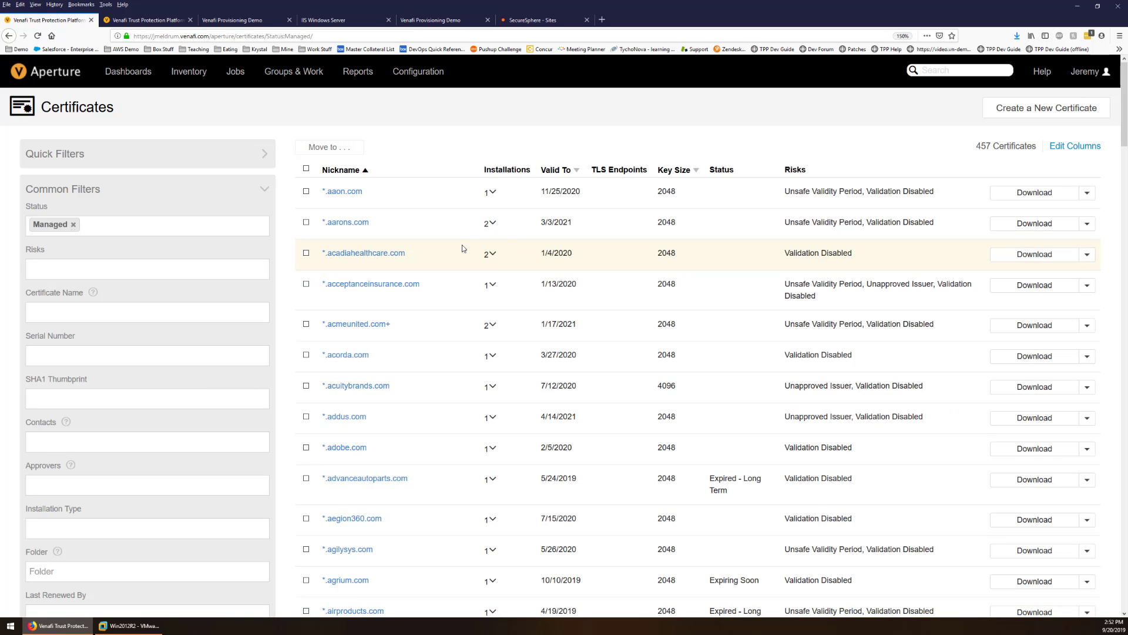
Step: Filter the certificate inventory by the certificate name zeta.venafi.example
click(98, 316)
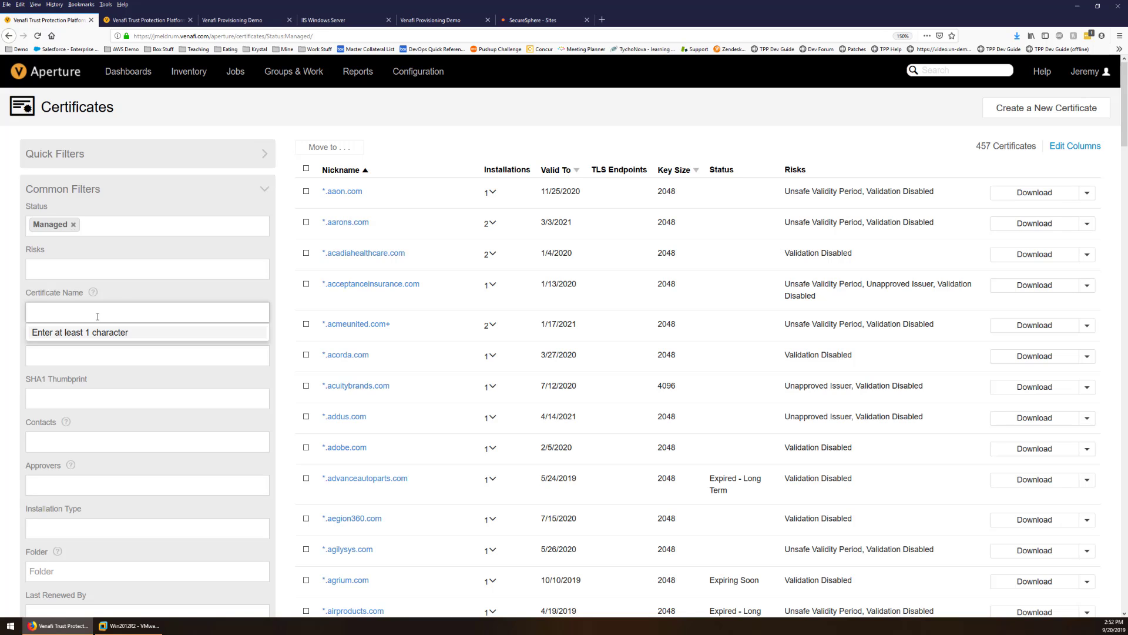
text(zeta)
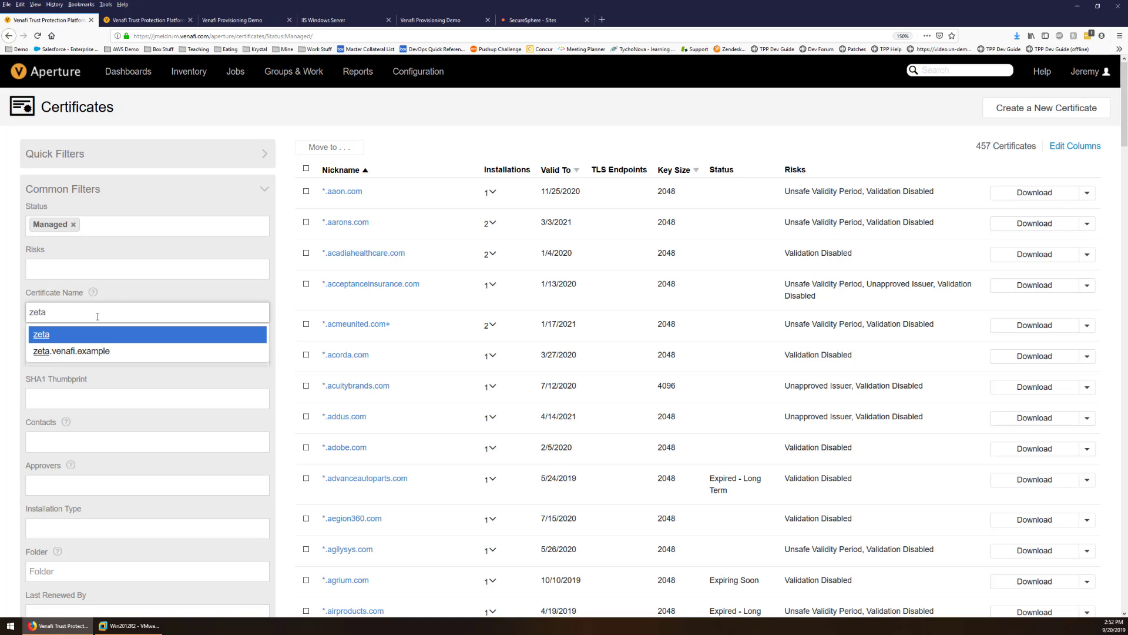
click(77, 350)
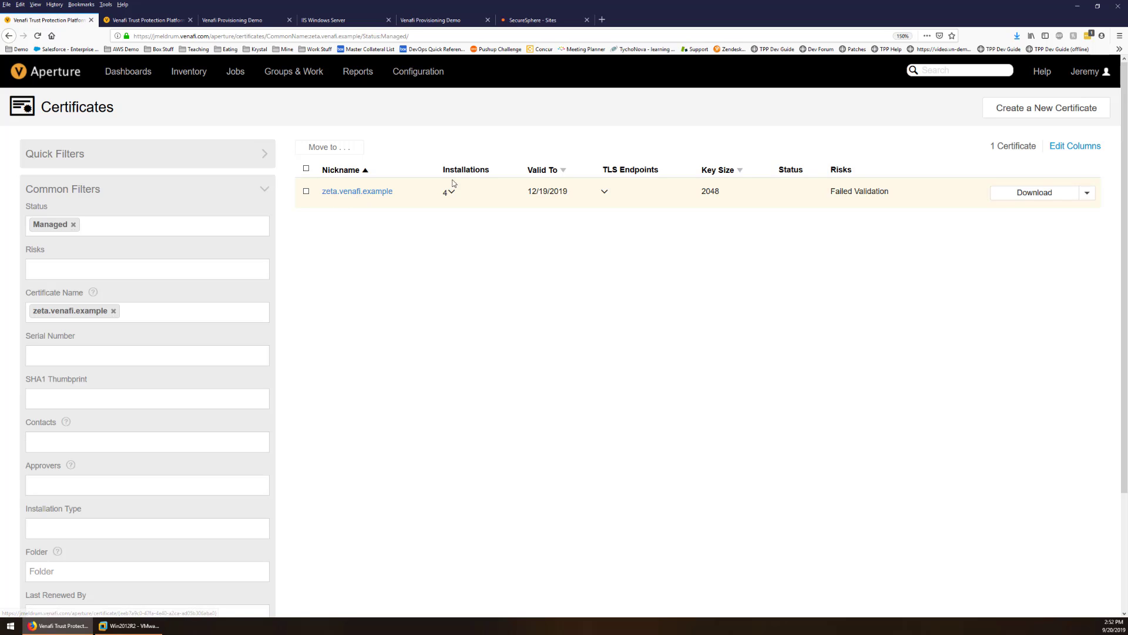
Step: Expand the installations of zeta.venafi.example and show the validation failure reason for the Default Web Site installation
drag(494, 169, 441, 174)
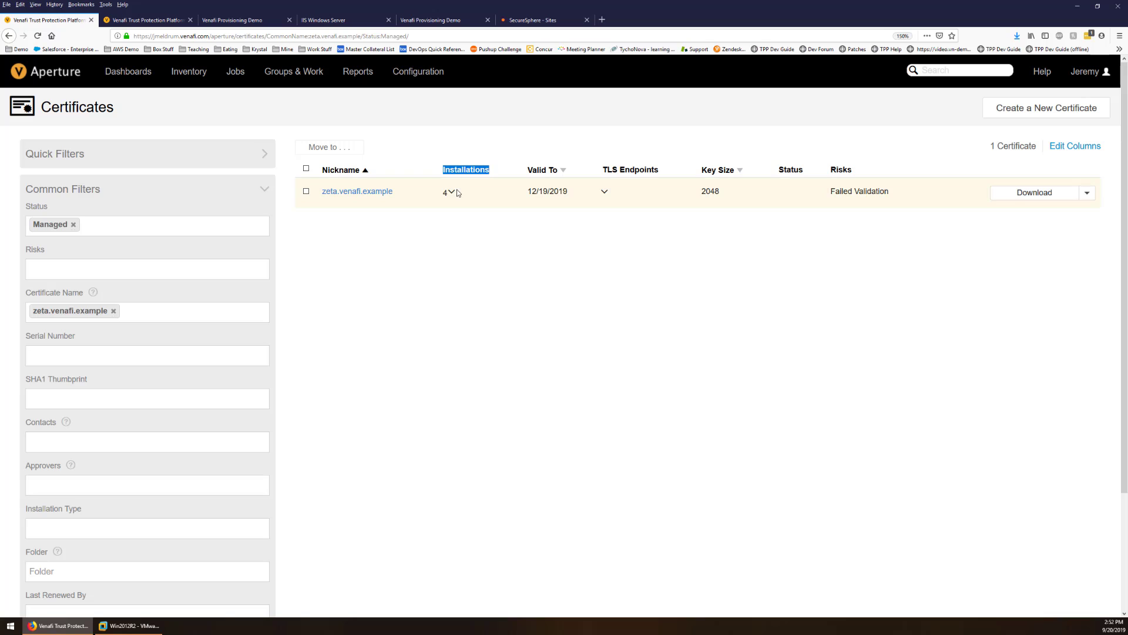
click(450, 192)
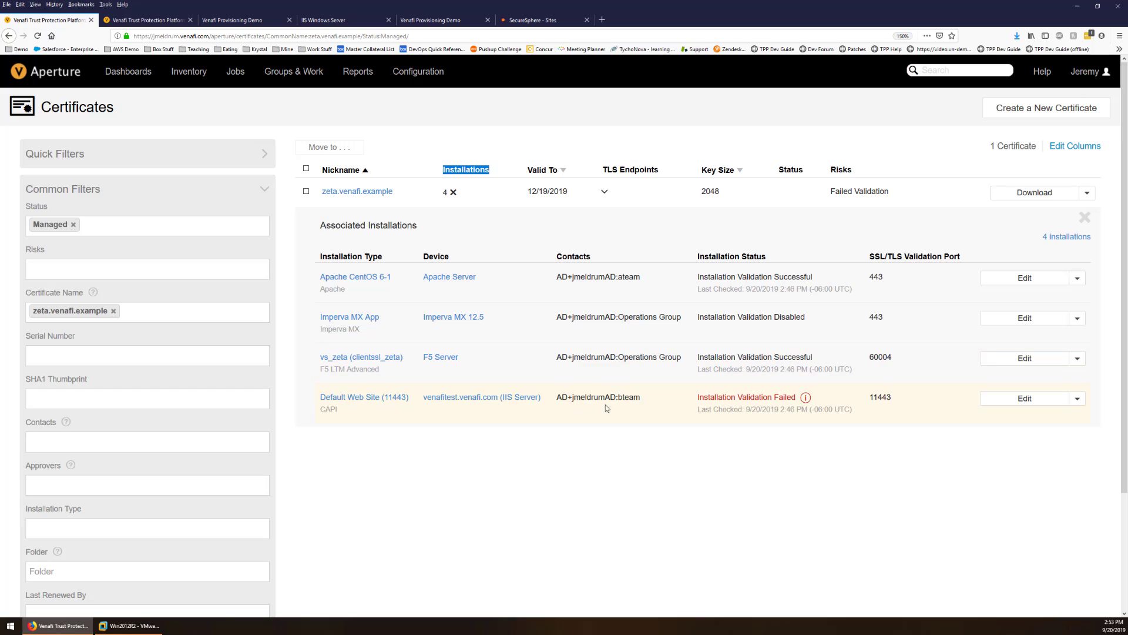
drag(698, 397, 797, 399)
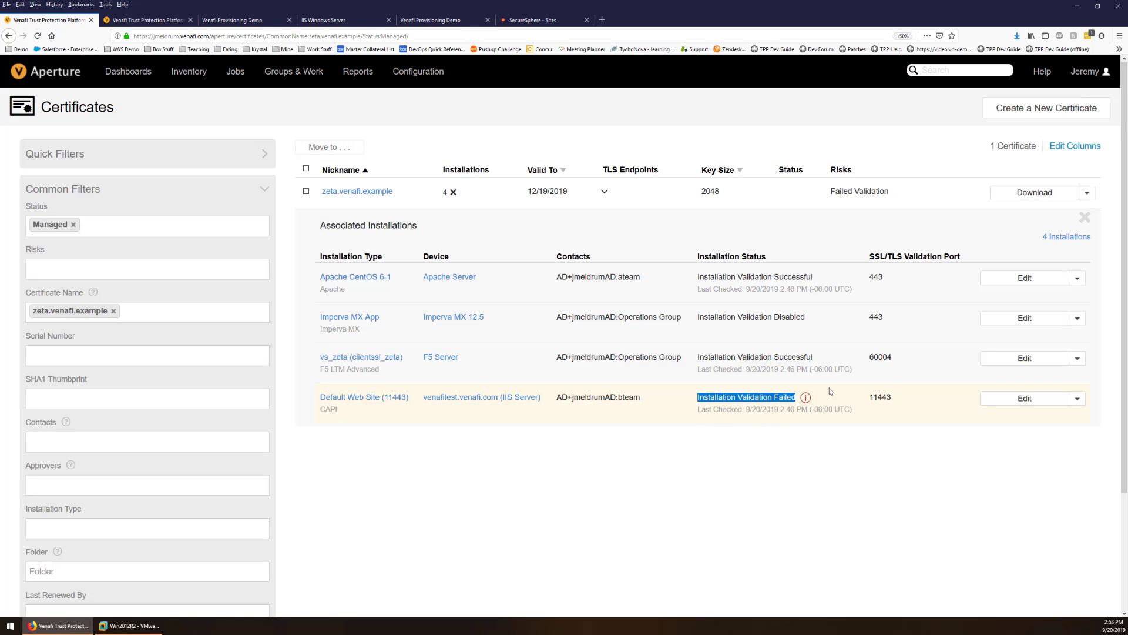
click(805, 401)
mouse_move(805, 401)
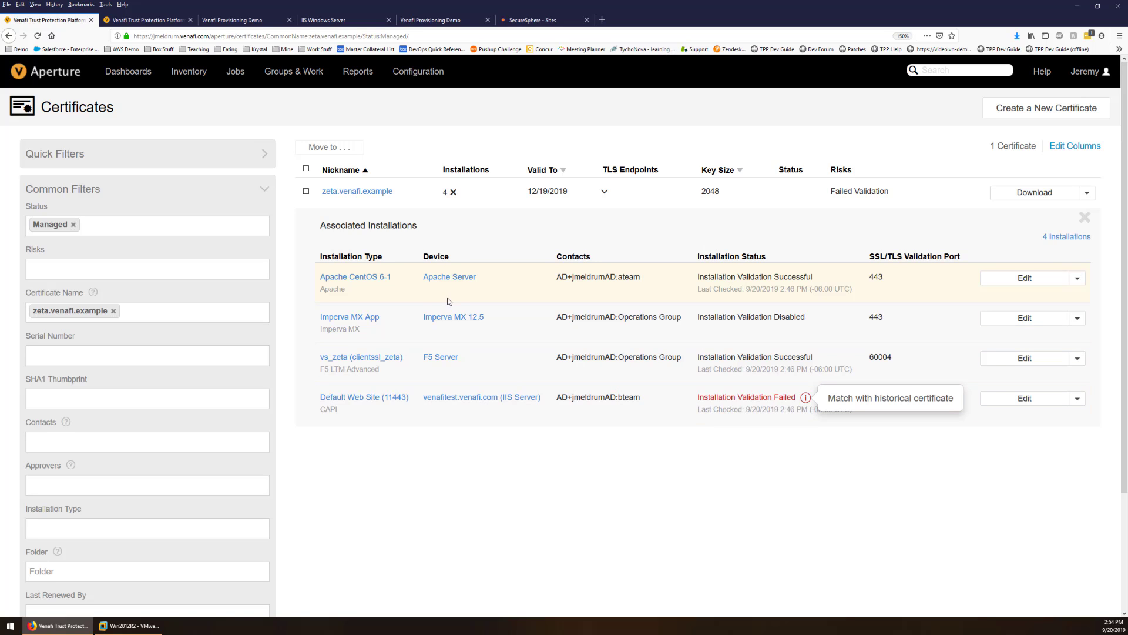
Step: Compare the validation statuses of the F5, Imperva, Apache and Default Web Site installations
drag(813, 358, 713, 356)
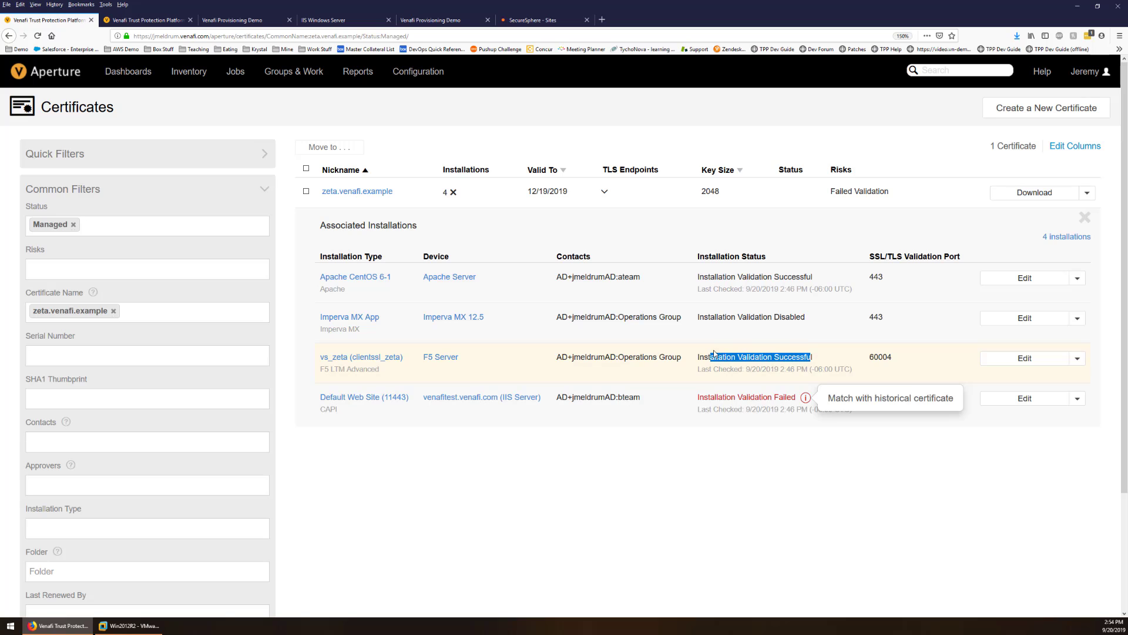
drag(806, 317, 755, 316)
drag(784, 275, 715, 277)
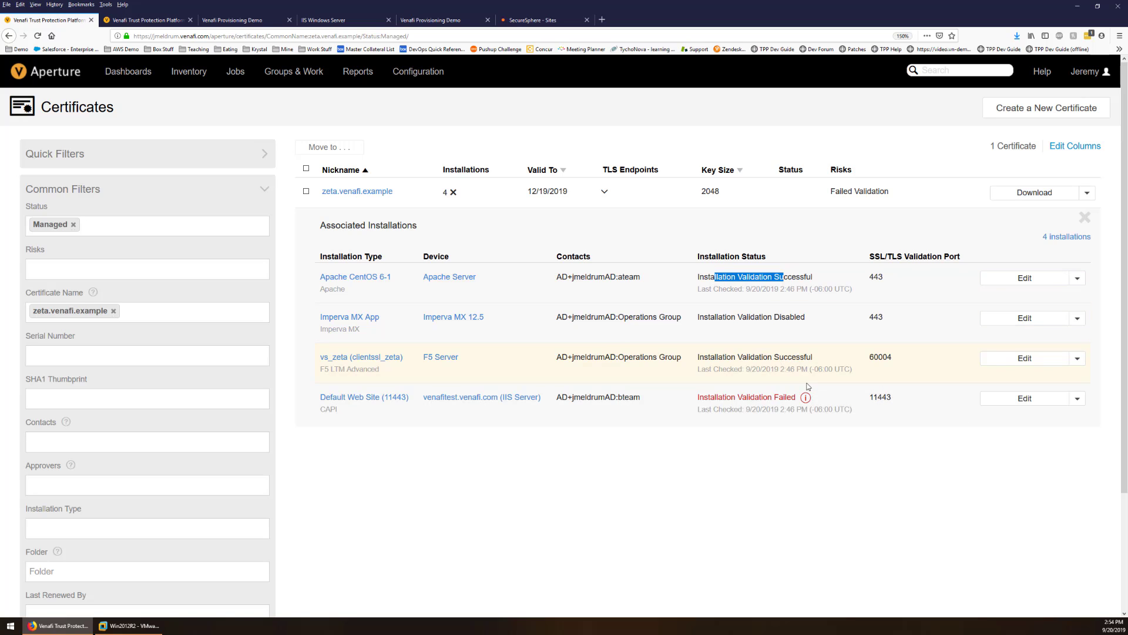
drag(820, 398, 700, 399)
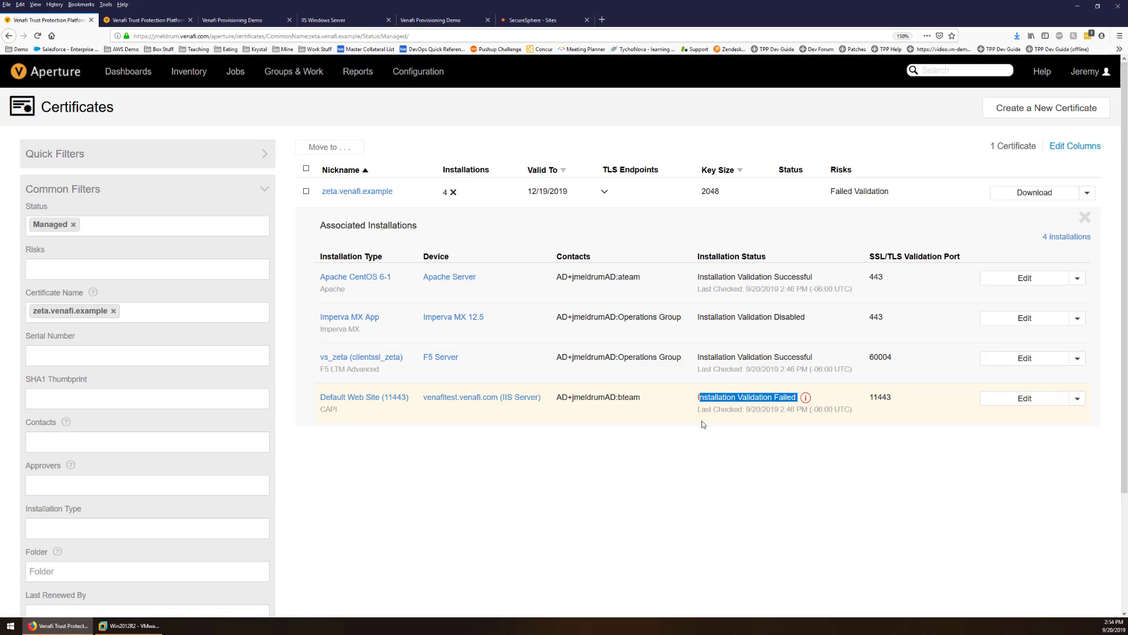
click(730, 418)
Step: Open the zeta.venafi.example certificate and examine its issuer, subject and key usage details
click(382, 192)
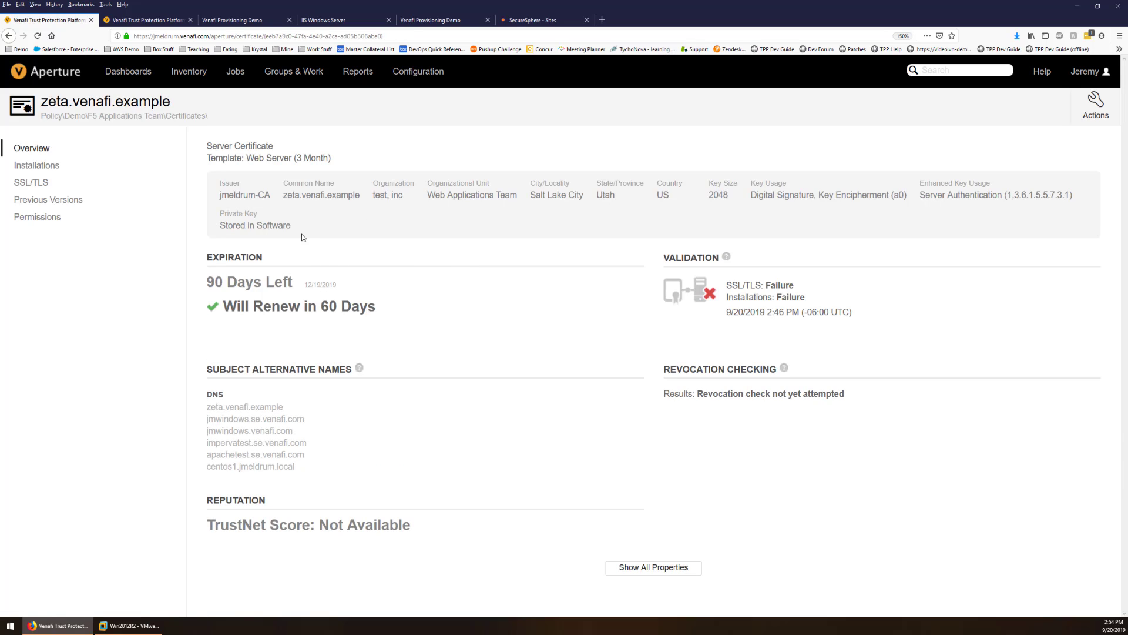
drag(275, 197, 231, 195)
triple_click(230, 195)
double_click(230, 194)
drag(282, 198, 470, 226)
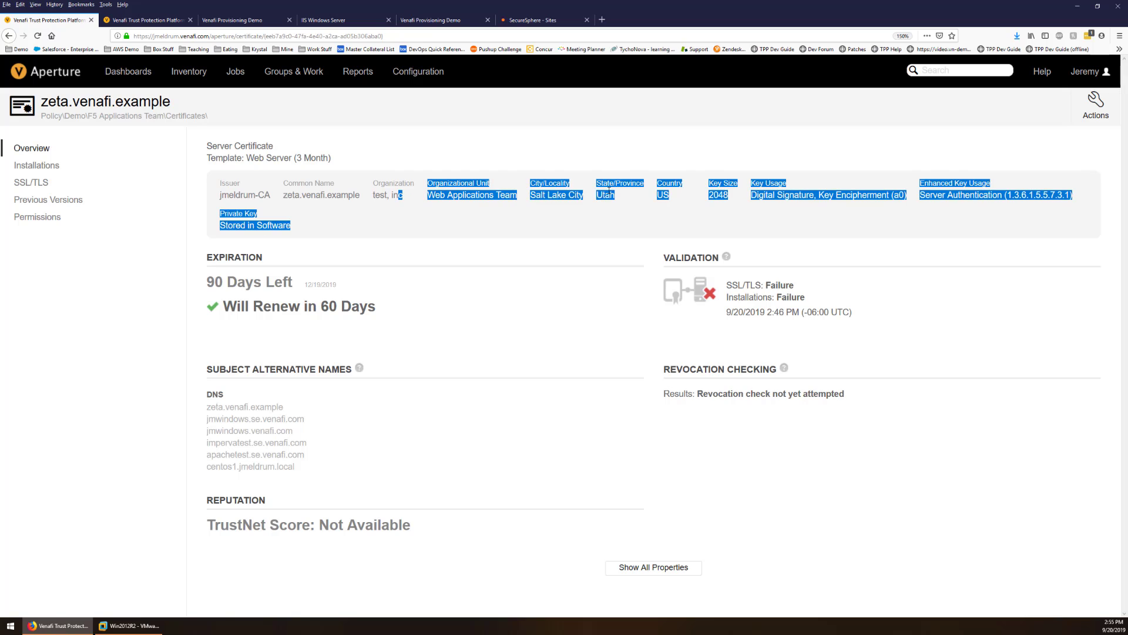
click(628, 218)
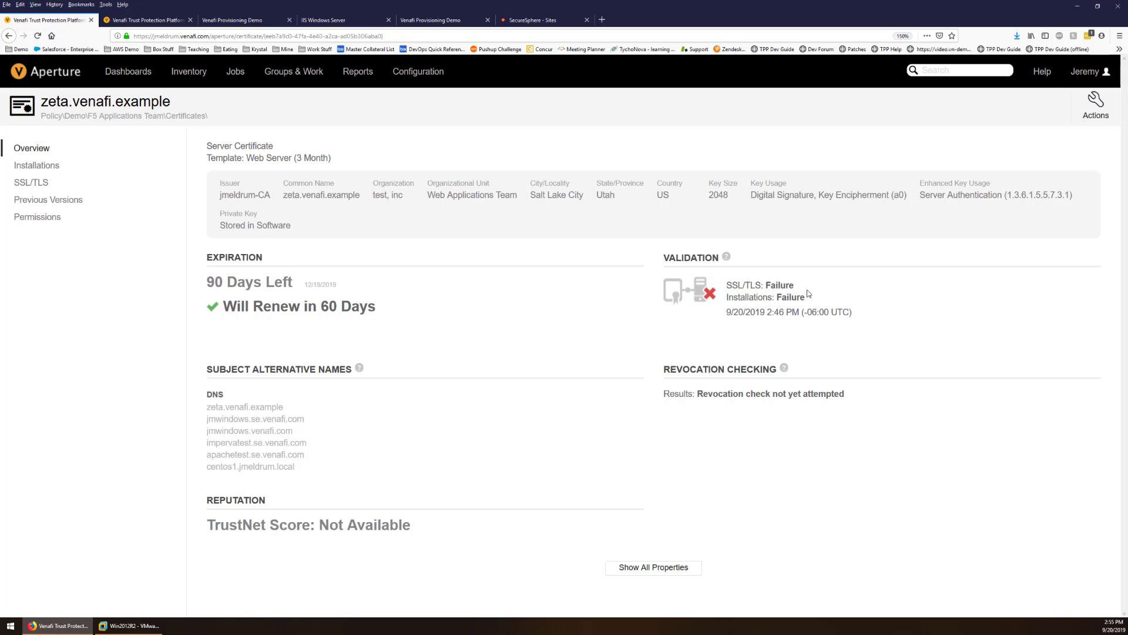
Step: Check the certificate's SSL/TLS validation result, remaining validity and scheduled renewal on its overview
drag(795, 286, 728, 288)
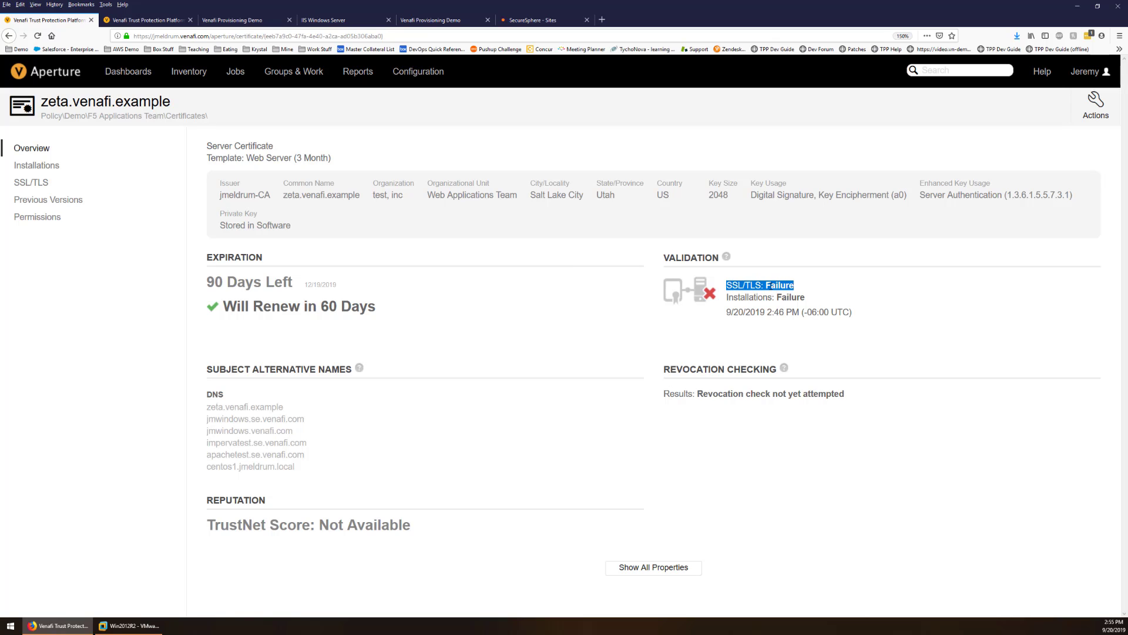
click(779, 287)
double_click(780, 286)
click(782, 286)
mouse_move(207, 263)
mouse_down()
mouse_move(274, 284)
mouse_move(206, 285)
mouse_up()
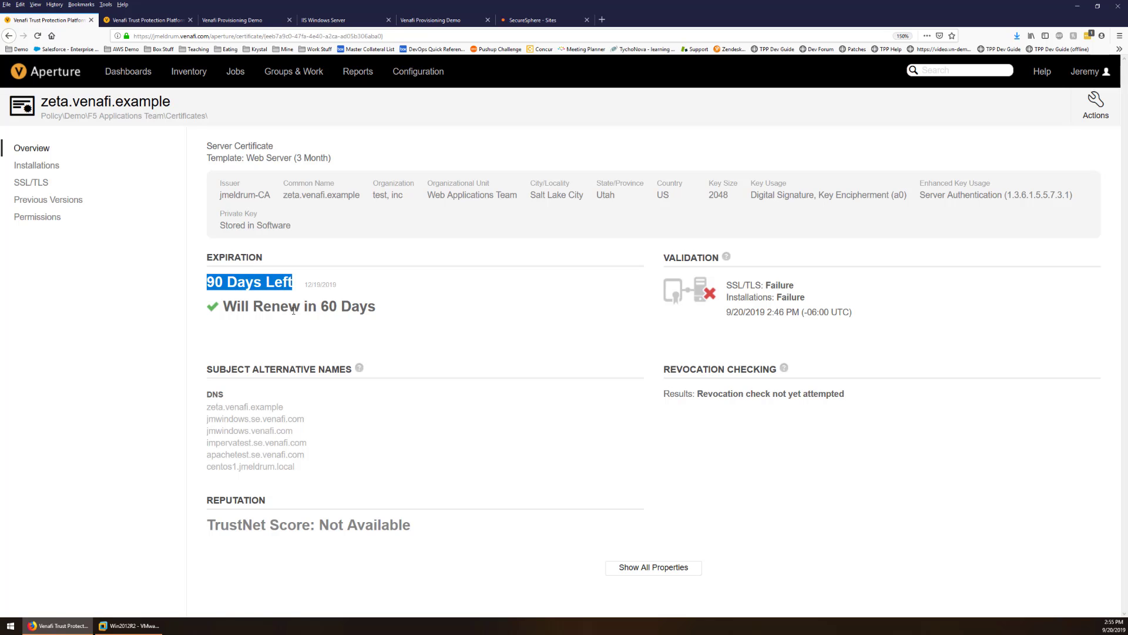
click(360, 310)
drag(403, 313, 222, 310)
Step: Examine the DNS entries among the certificate's subject alternative names
mouse_move(360, 369)
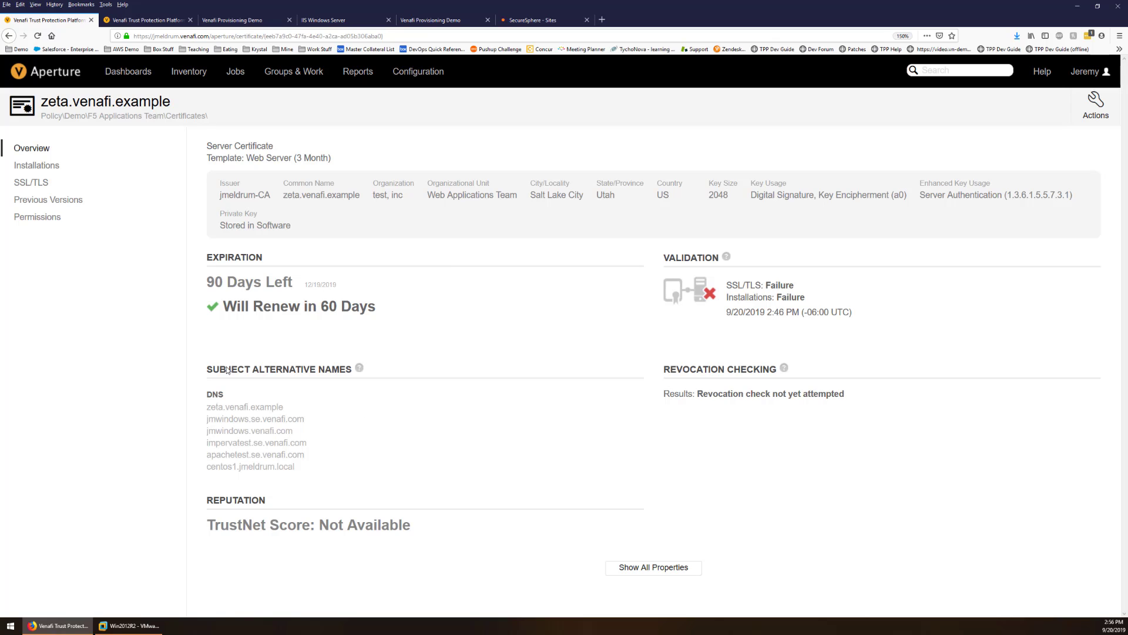
drag(202, 400, 237, 398)
drag(296, 469, 207, 405)
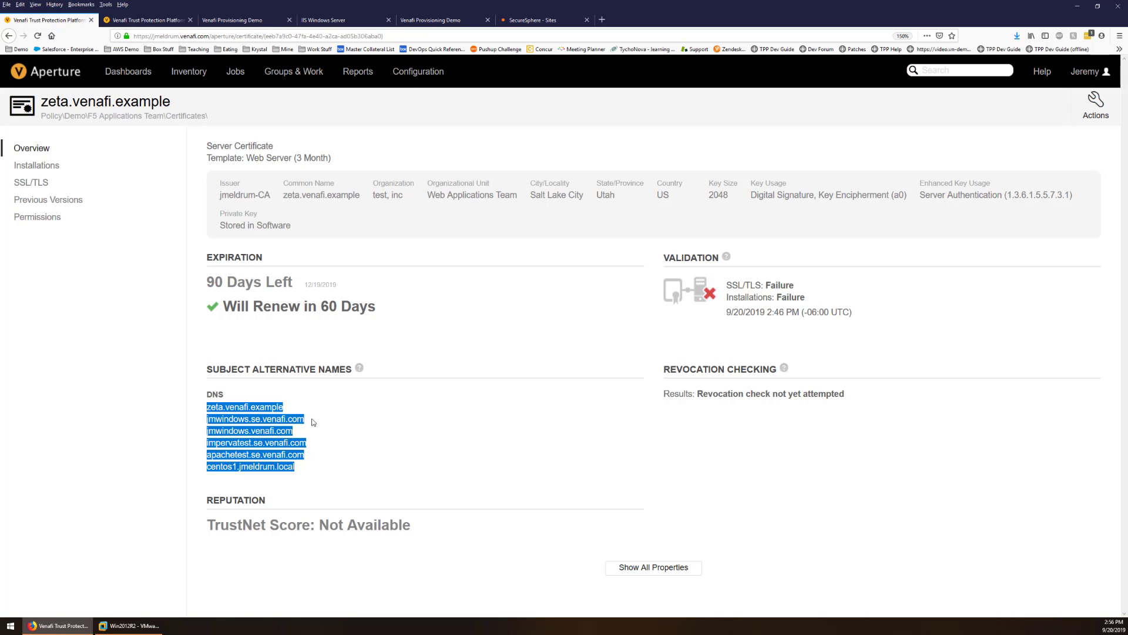
click(312, 469)
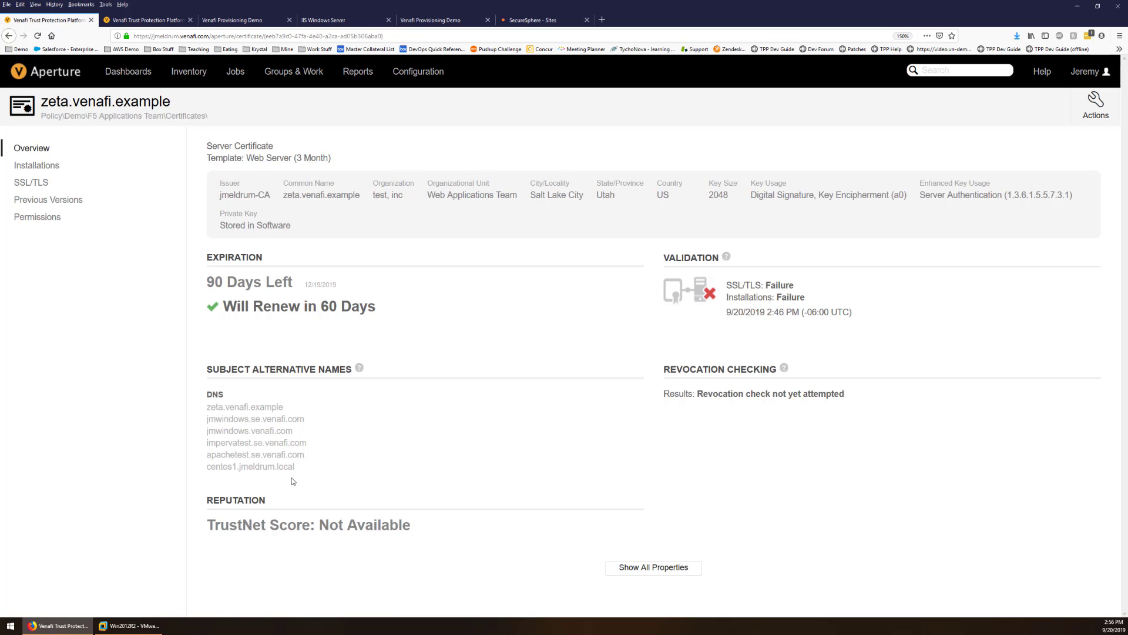
Step: Show all certificate properties and examine the serial number, SHA1 thumbprint and key algorithm
click(653, 567)
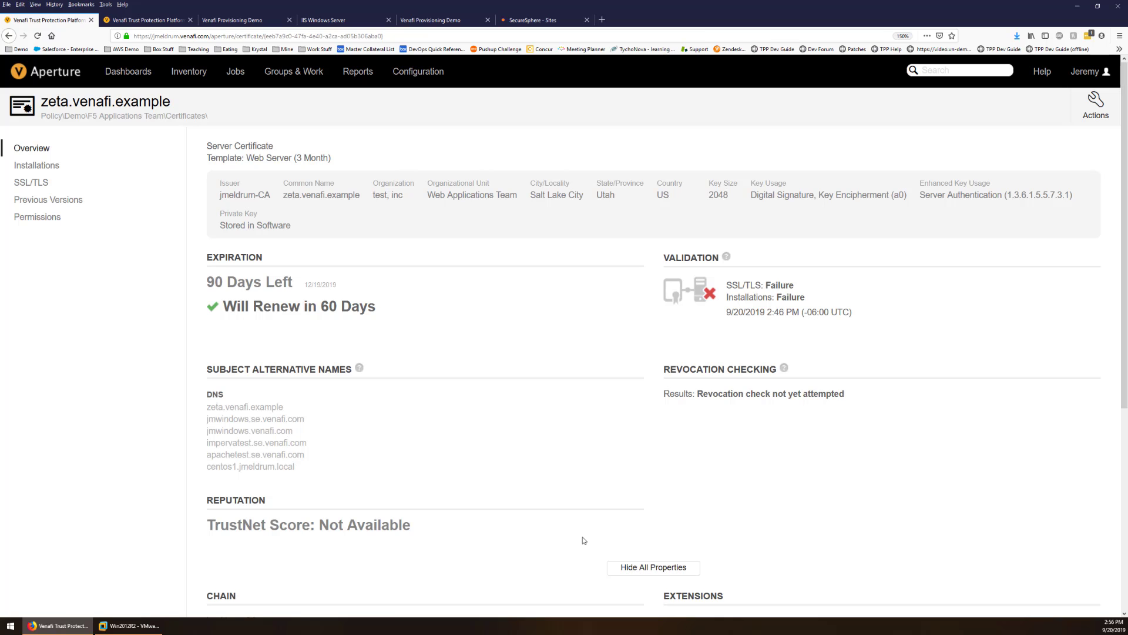
scroll(583, 537, down, 8)
scroll(579, 515, up, 4)
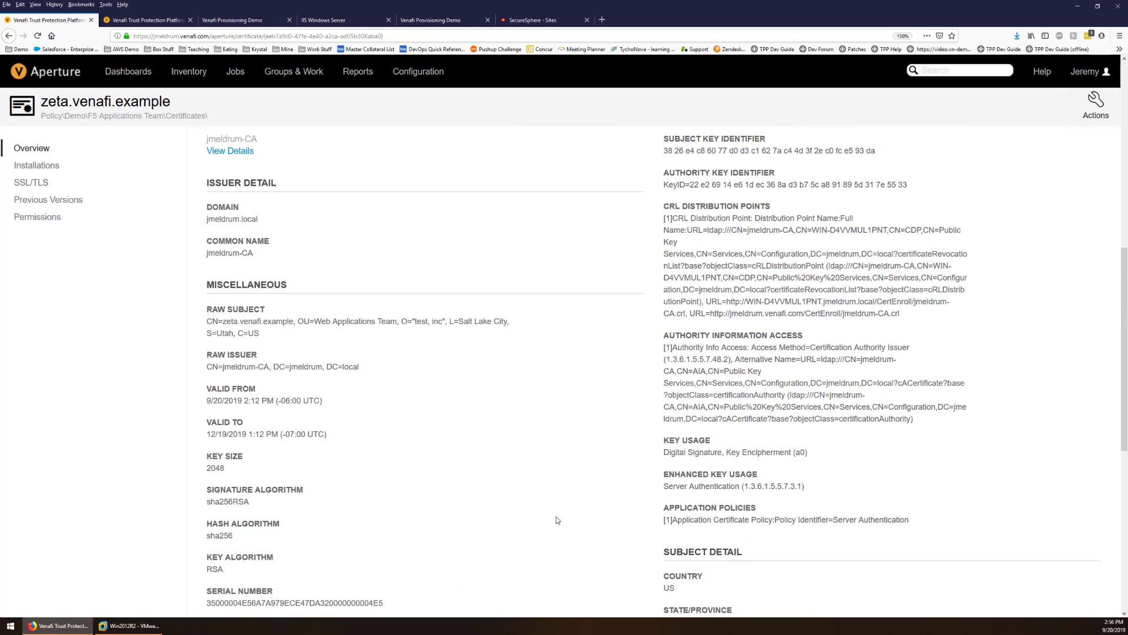
scroll(392, 483, down, 3)
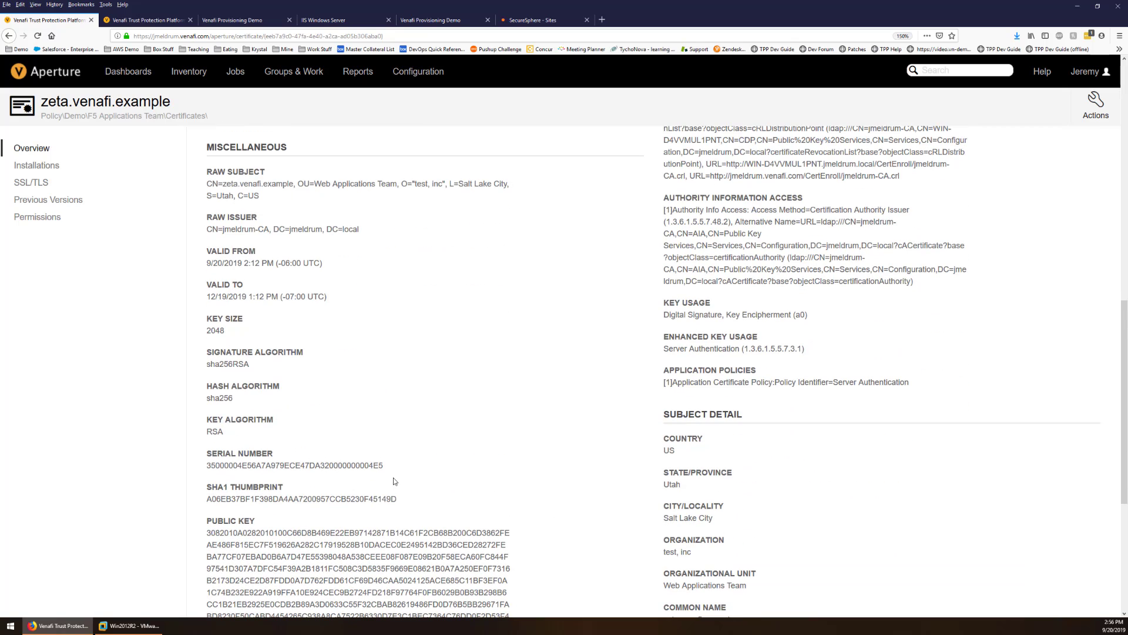
drag(387, 467, 207, 466)
drag(398, 501, 271, 485)
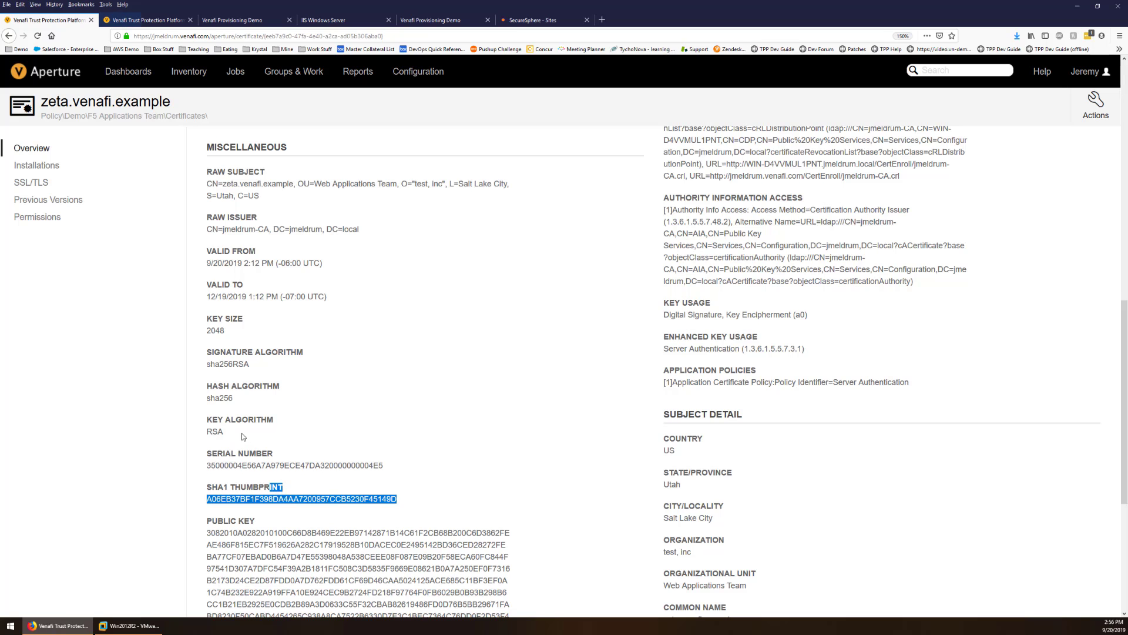
drag(243, 434, 207, 419)
scroll(361, 447, up, 7)
scroll(362, 521, up, 3)
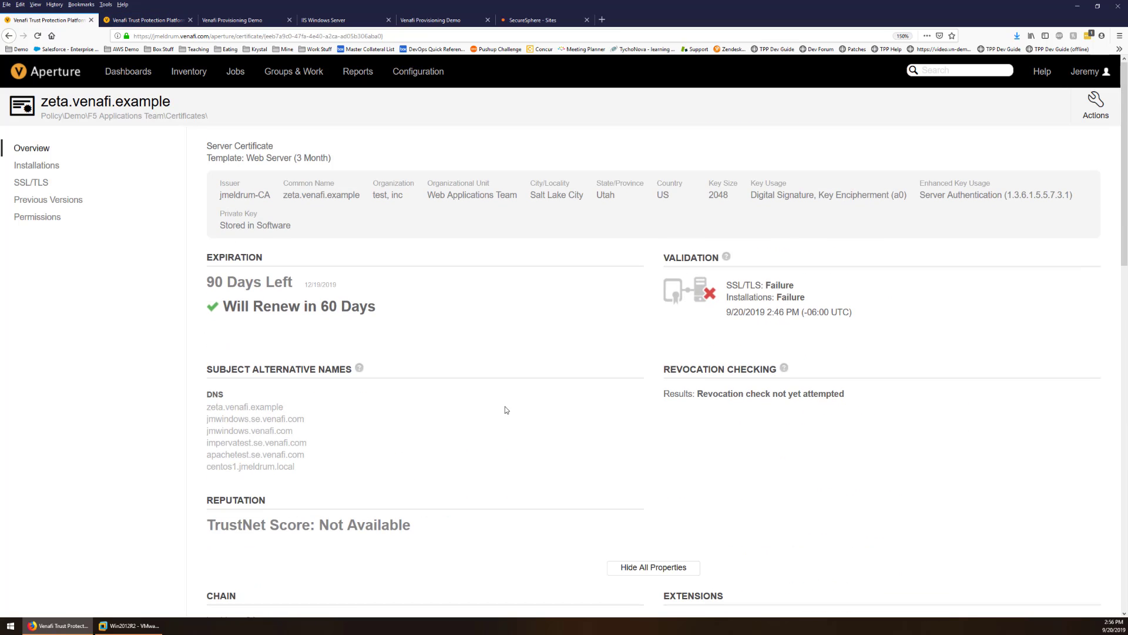
Step: View the certificate's installations, and limit its SSL/TLS validation results to the Installations endpoints
click(41, 167)
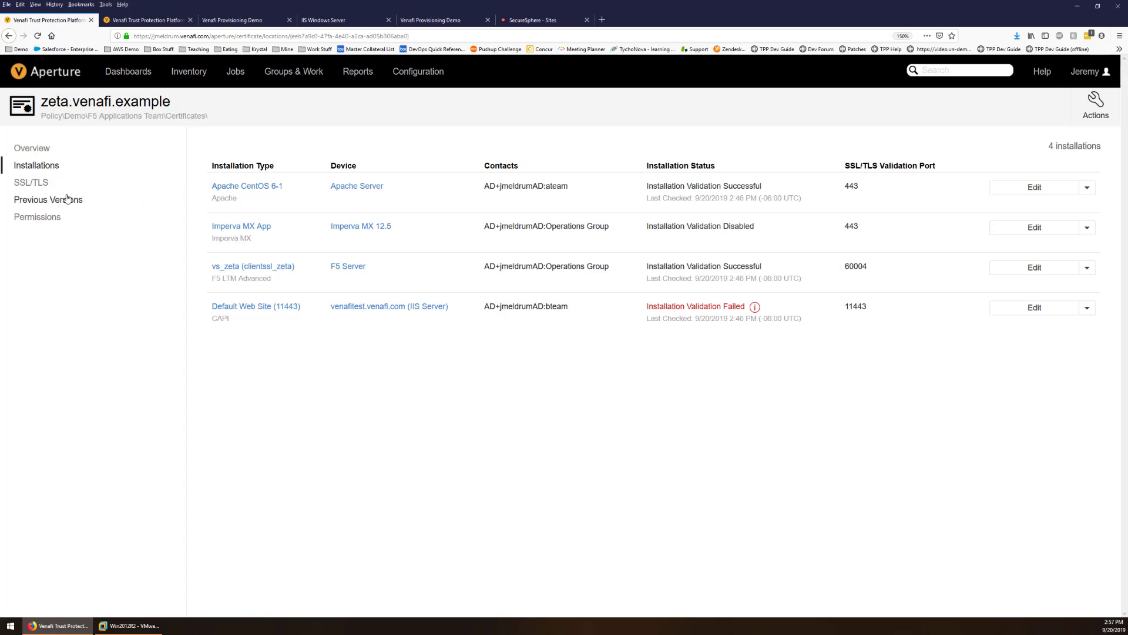
click(32, 188)
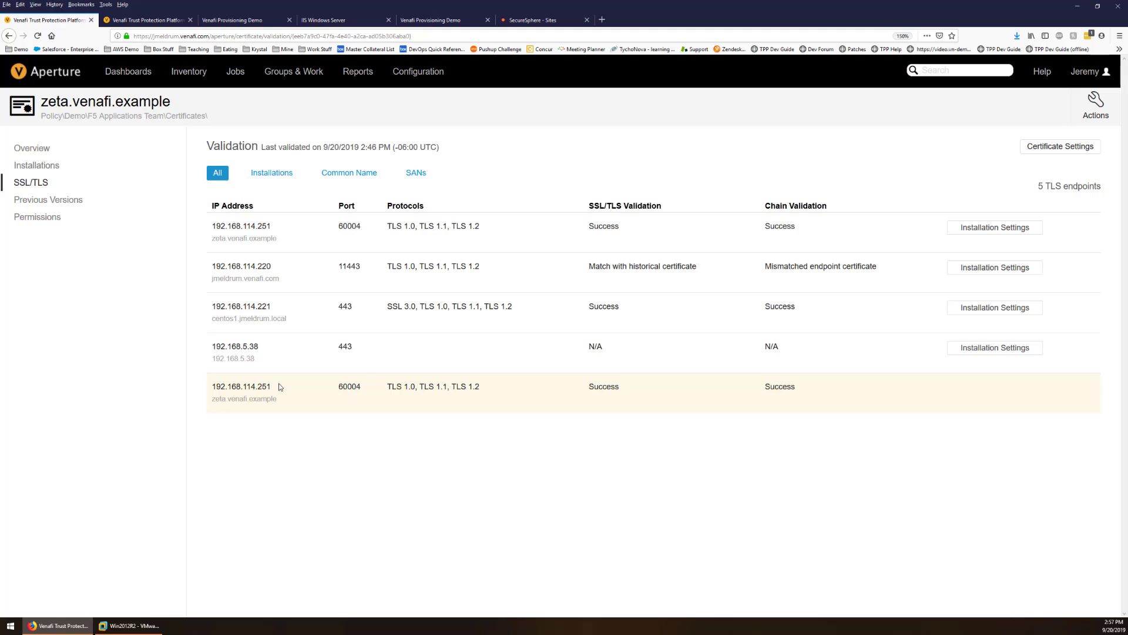
click(265, 174)
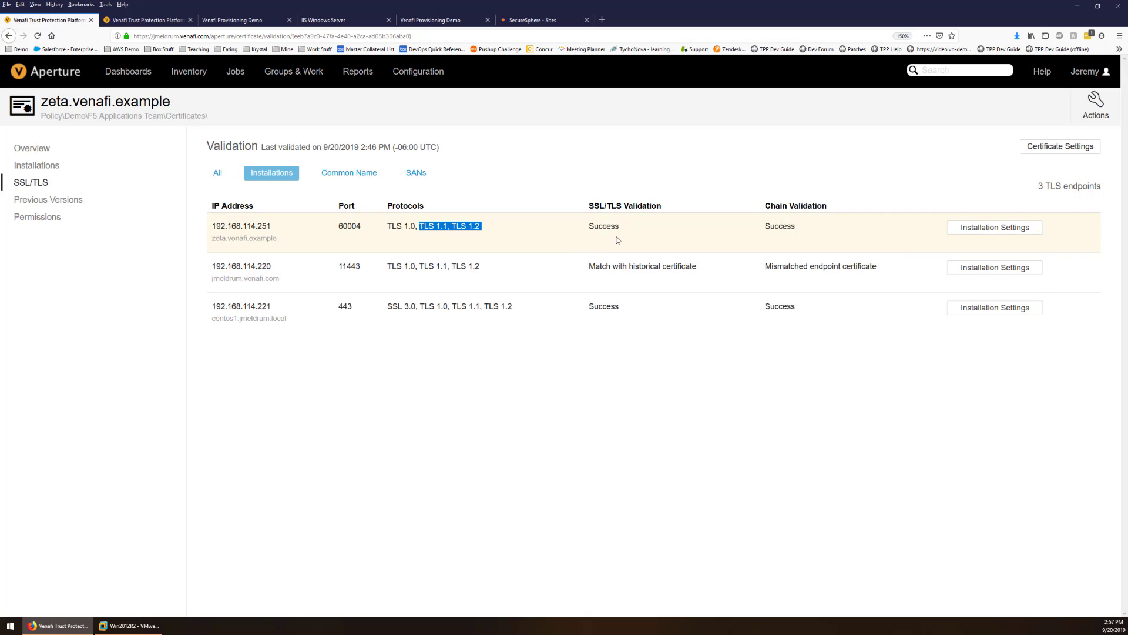
Step: Limit the SSL/TLS validation results to the Common Name endpoint and examine its host name and IP address
drag(616, 235, 585, 231)
click(347, 173)
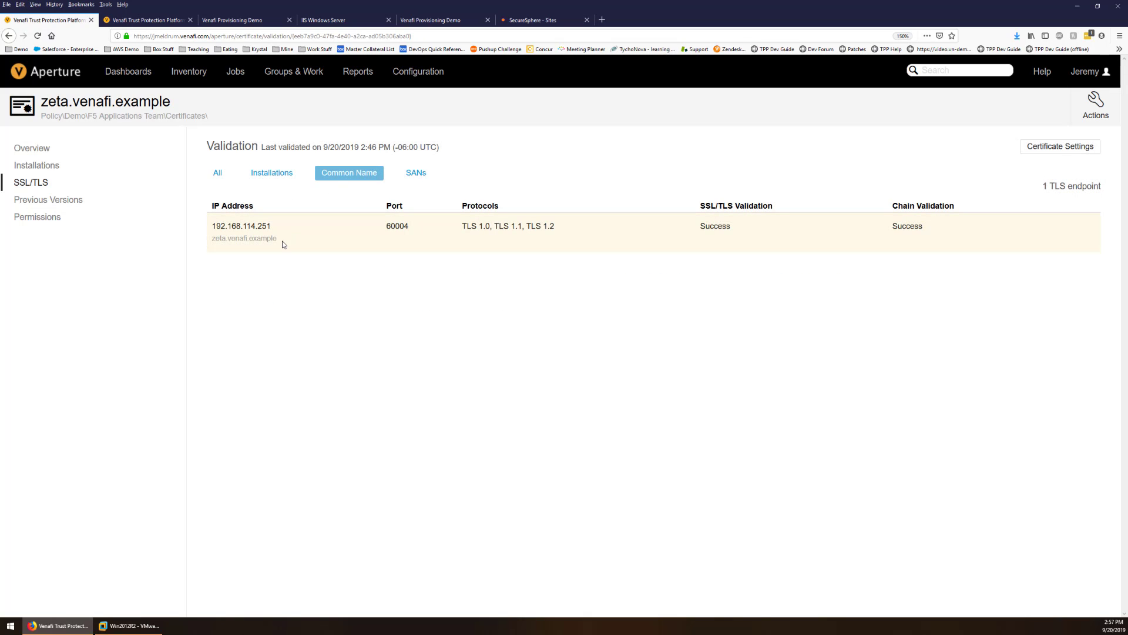
drag(283, 241, 207, 241)
drag(281, 227, 215, 227)
Step: Show the validation results for all endpoints and examine the SSL/TLS and chain results of 192.168.5.38
click(219, 174)
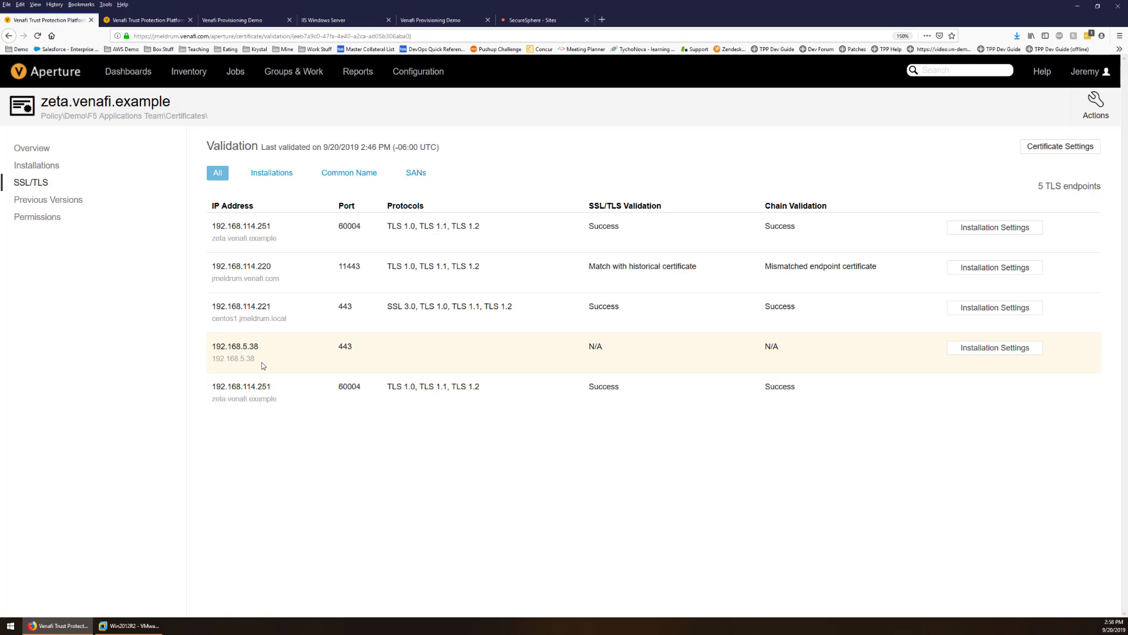
drag(262, 362, 213, 353)
drag(788, 350, 586, 350)
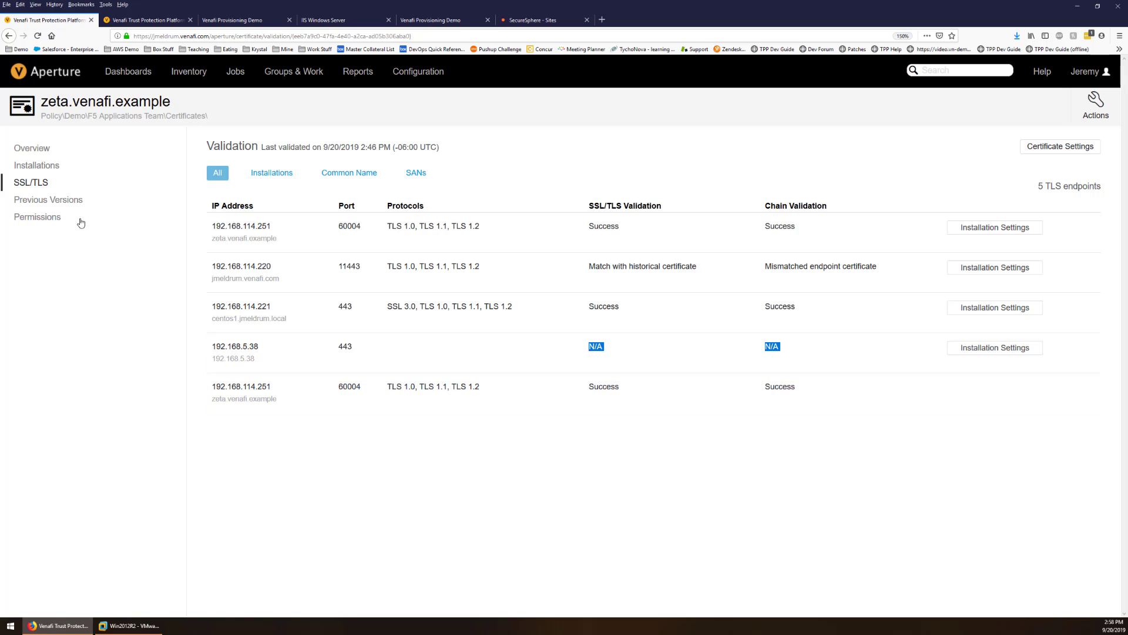
Step: View the certificate's previous versions and check which actions are available for the oldest one
click(44, 202)
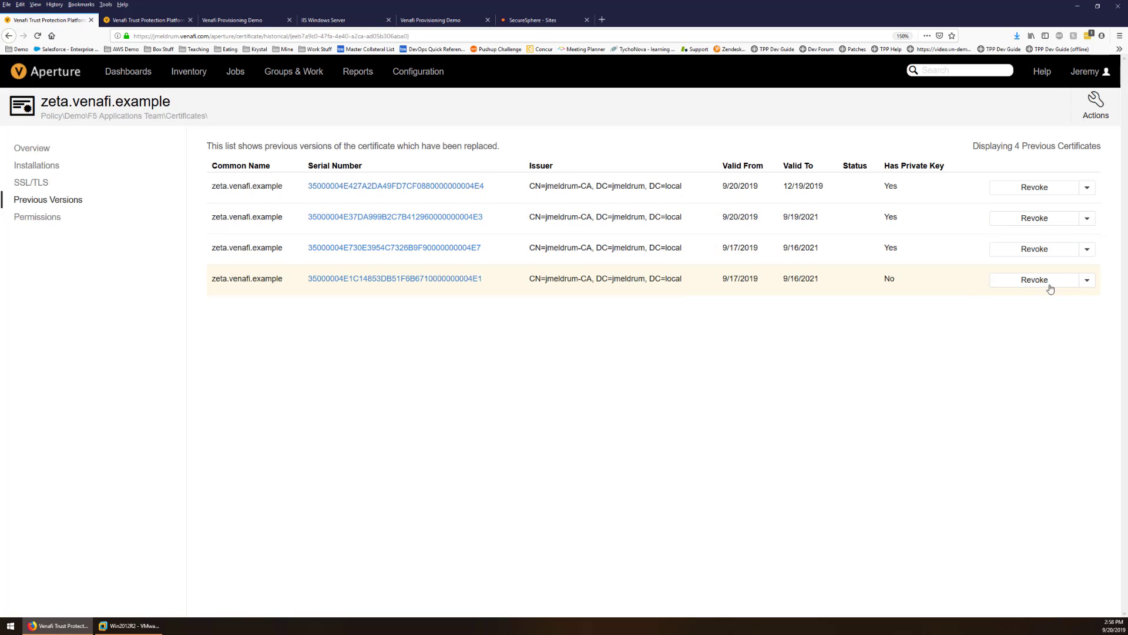
click(1087, 280)
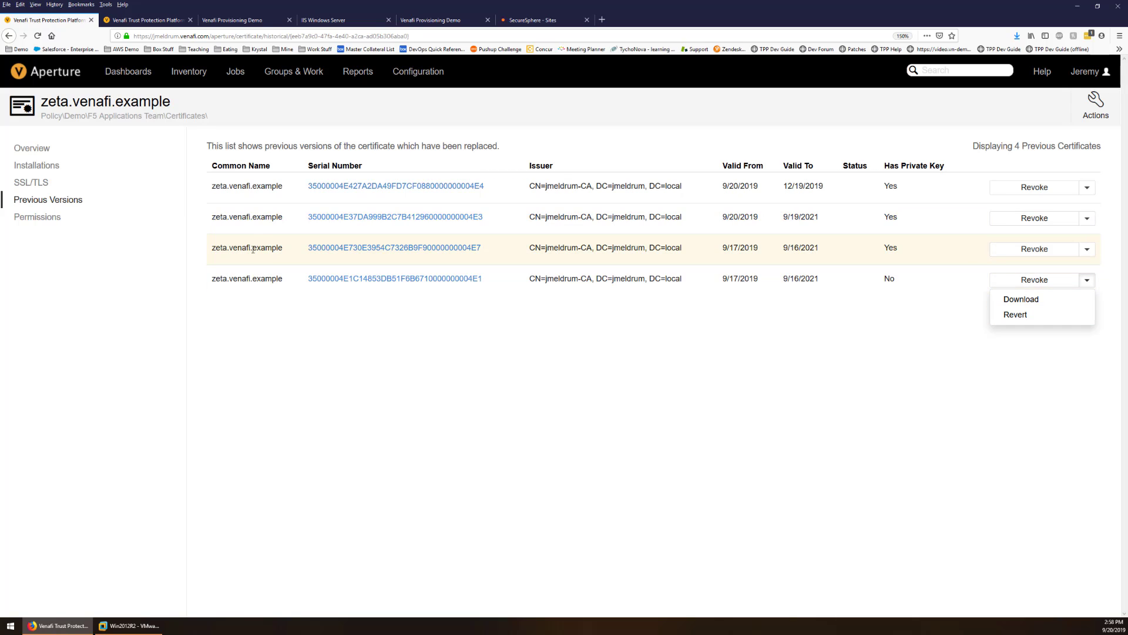
click(298, 207)
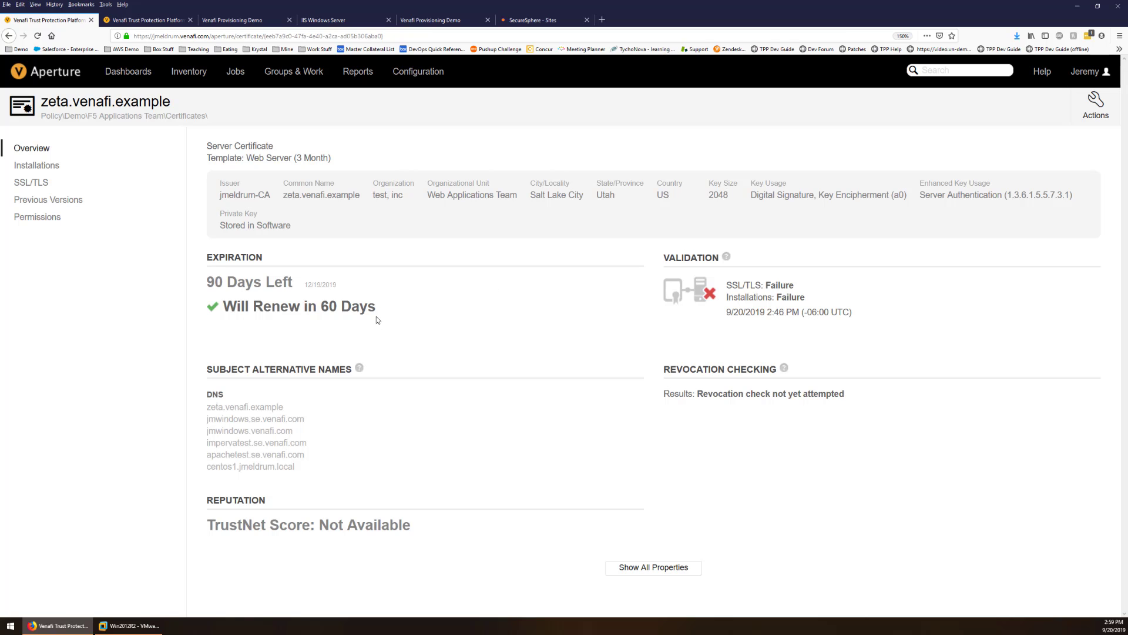
Step: Show all properties on the certificate's overview and examine the ending of its serial number
click(637, 568)
scroll(606, 516, down, 15)
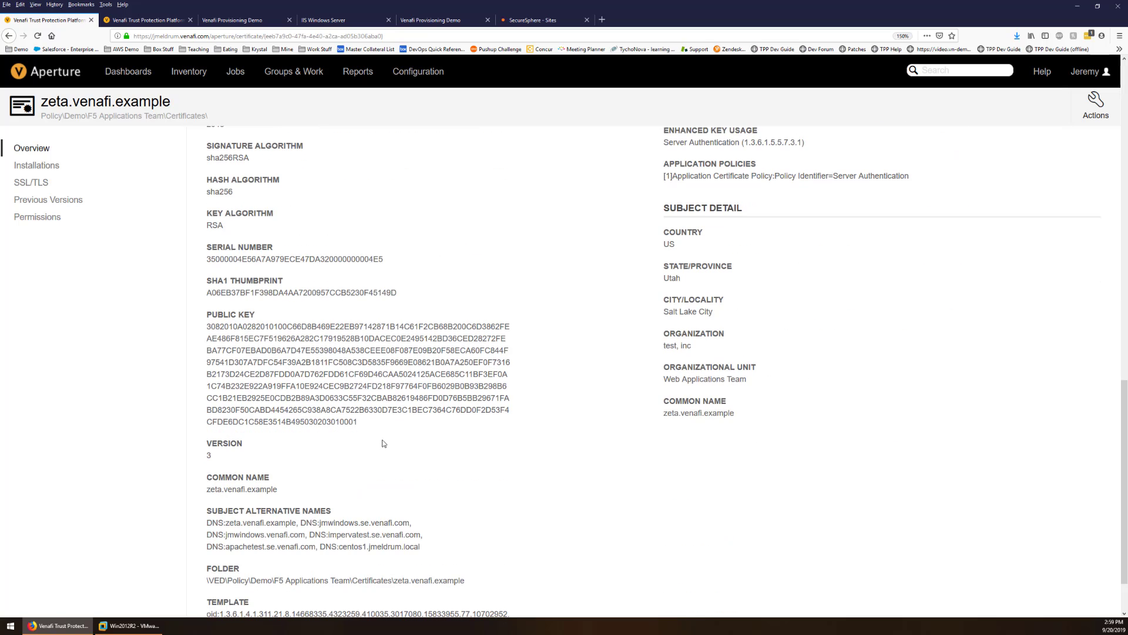
drag(384, 259, 360, 259)
click(438, 266)
Step: View the certificate's installations and examine the Apache, Imperva MX, F5 and IIS devices
scroll(431, 306, up, 10)
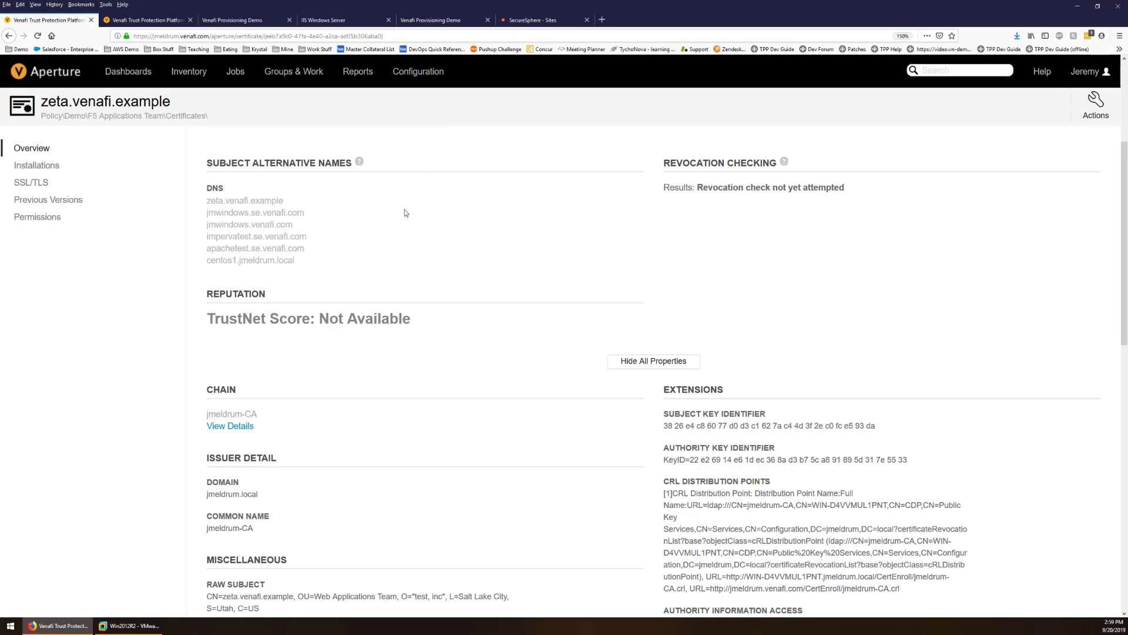
scroll(412, 346, up, 5)
click(36, 166)
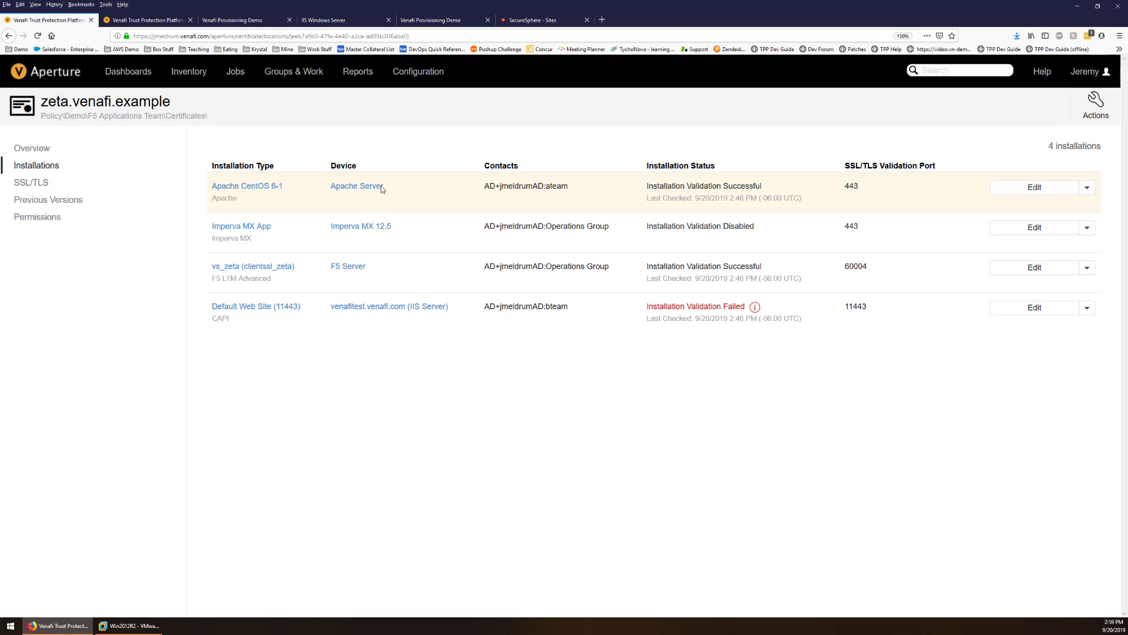
drag(386, 187, 328, 193)
drag(406, 229, 329, 229)
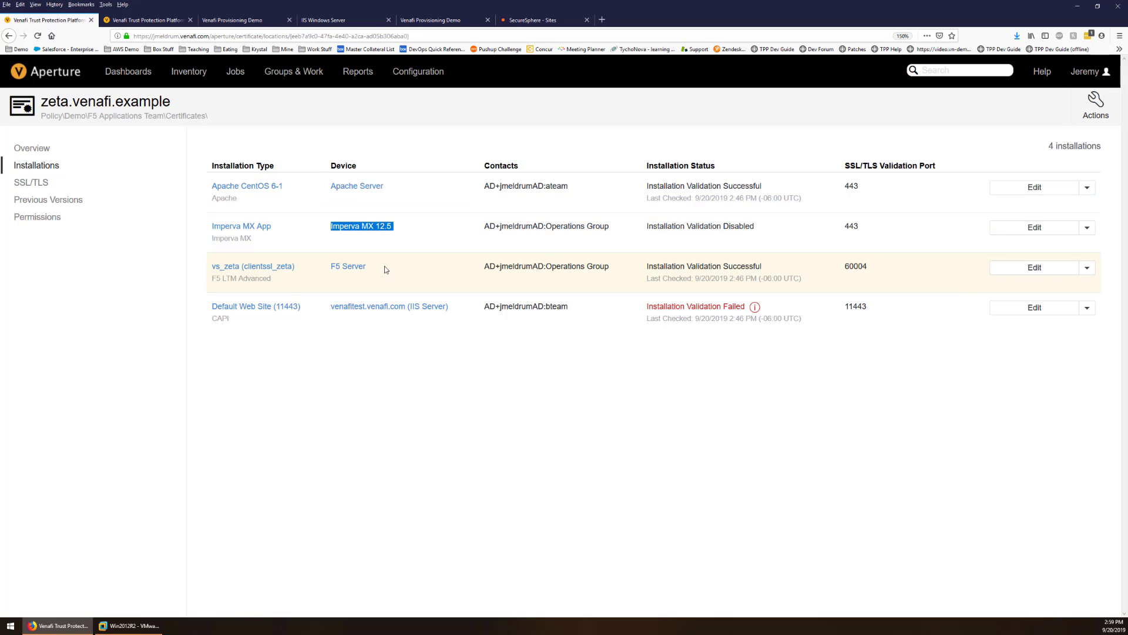
drag(371, 267, 305, 266)
drag(449, 307, 329, 310)
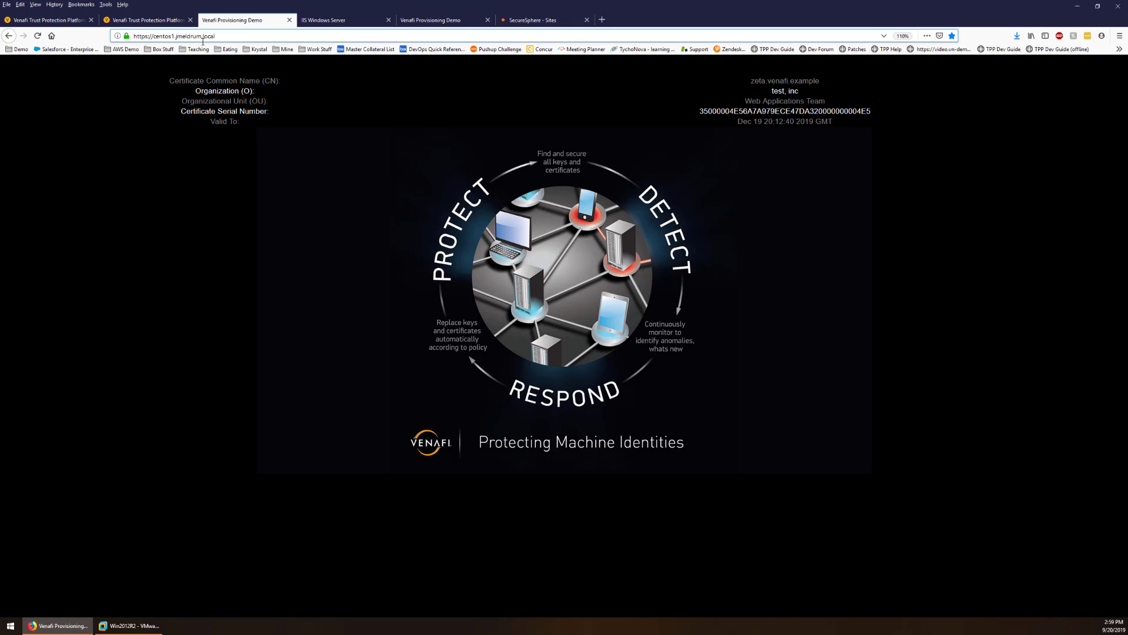
Step: Check the address and certificate serial number on the centos1.jmeldrum.local demo page
double_click(163, 37)
drag(872, 112, 853, 111)
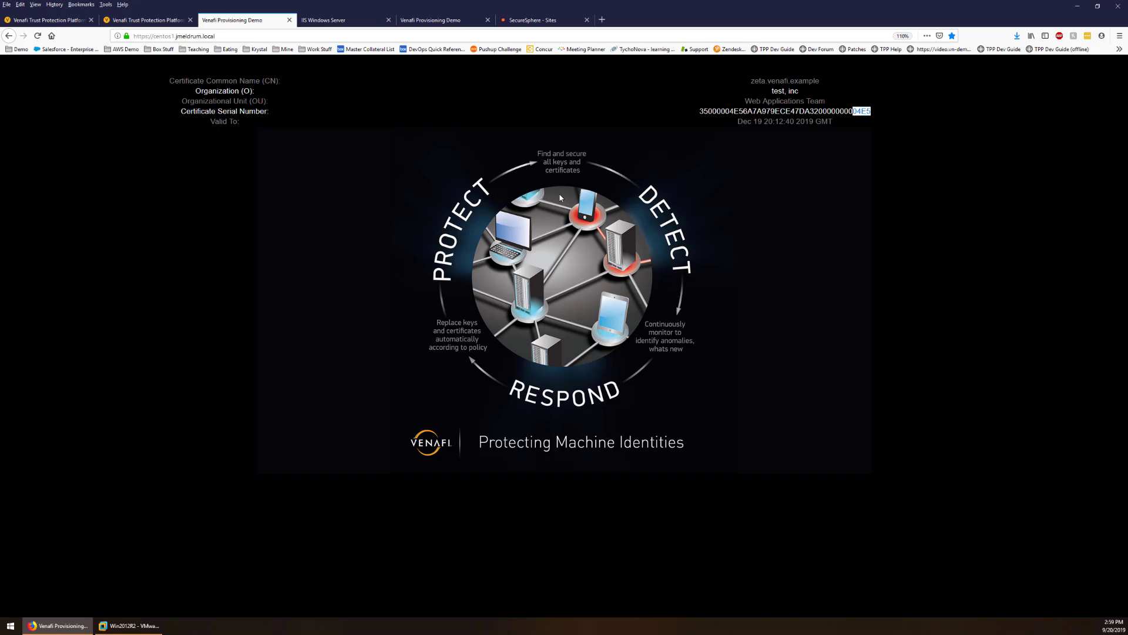
Step: View the certificate presented by the IIS site at jmwindows.venafi.com:11443, check its serial number and close the certificate details
click(333, 21)
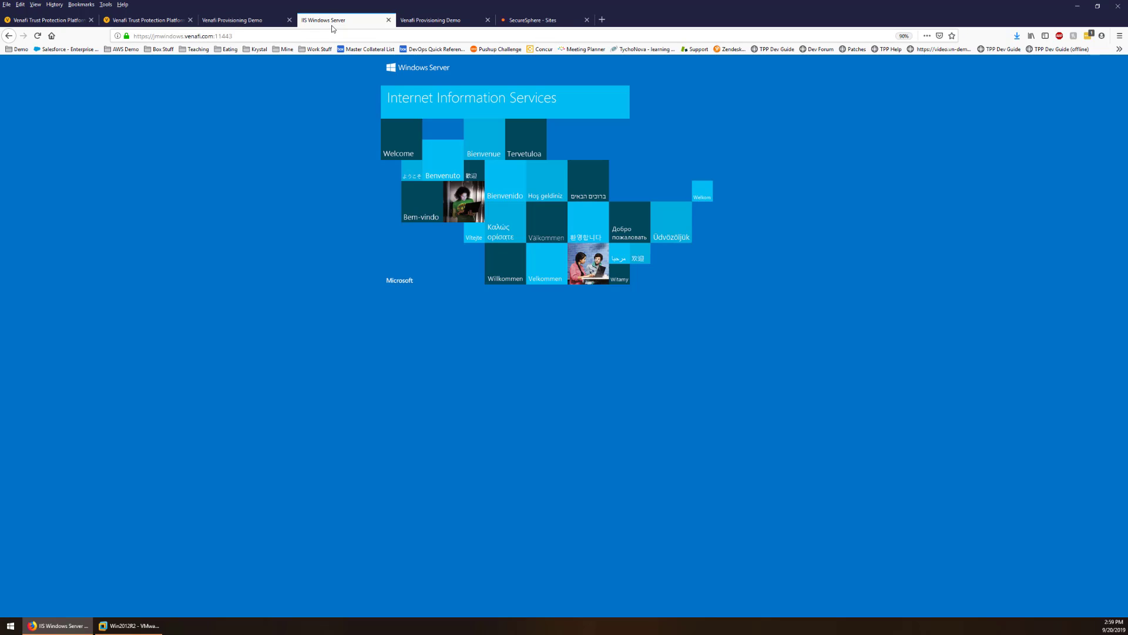
click(126, 36)
click(277, 84)
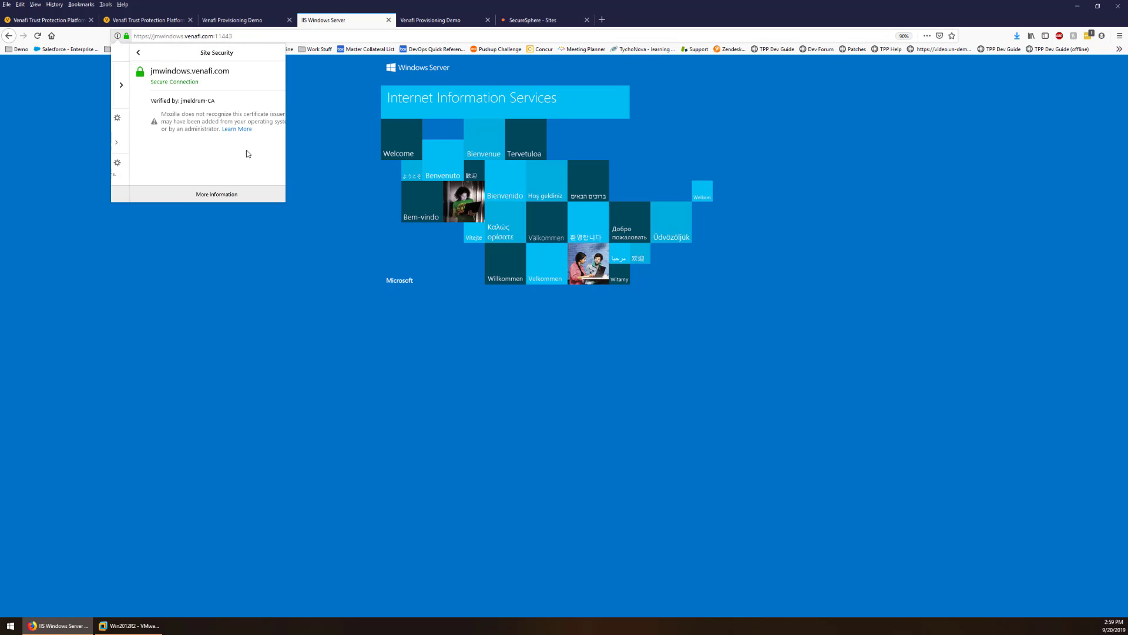
click(197, 194)
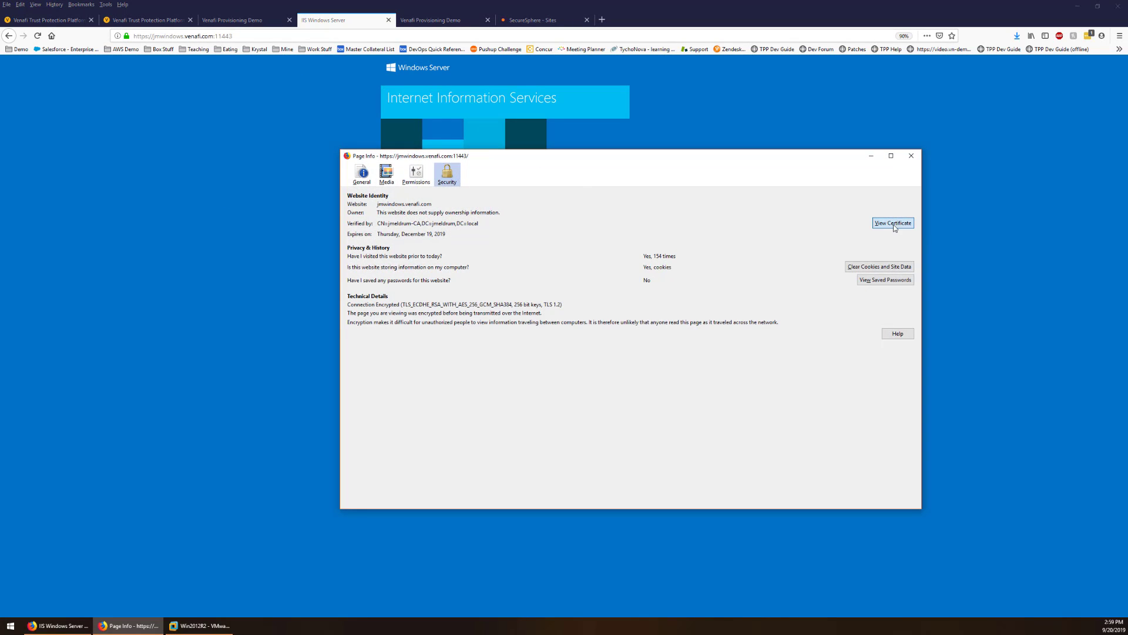
click(892, 223)
drag(636, 265, 607, 266)
click(670, 440)
click(911, 156)
Step: View the certificate presented by zeta.venafi.example:60004, check its serial number and close the certificate viewer
click(449, 20)
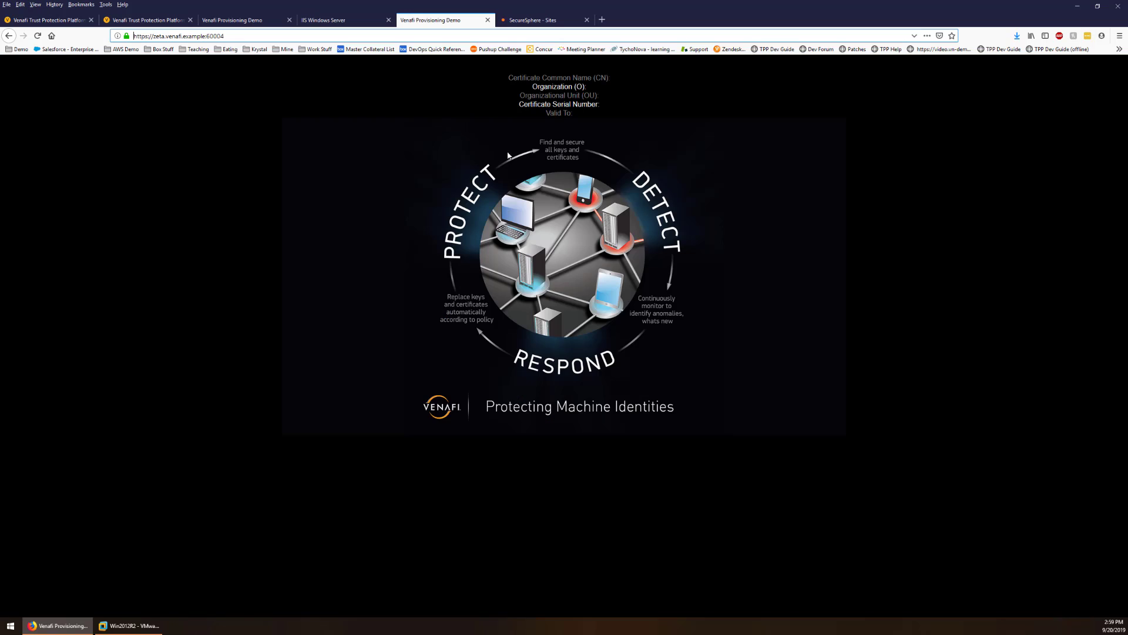
click(127, 38)
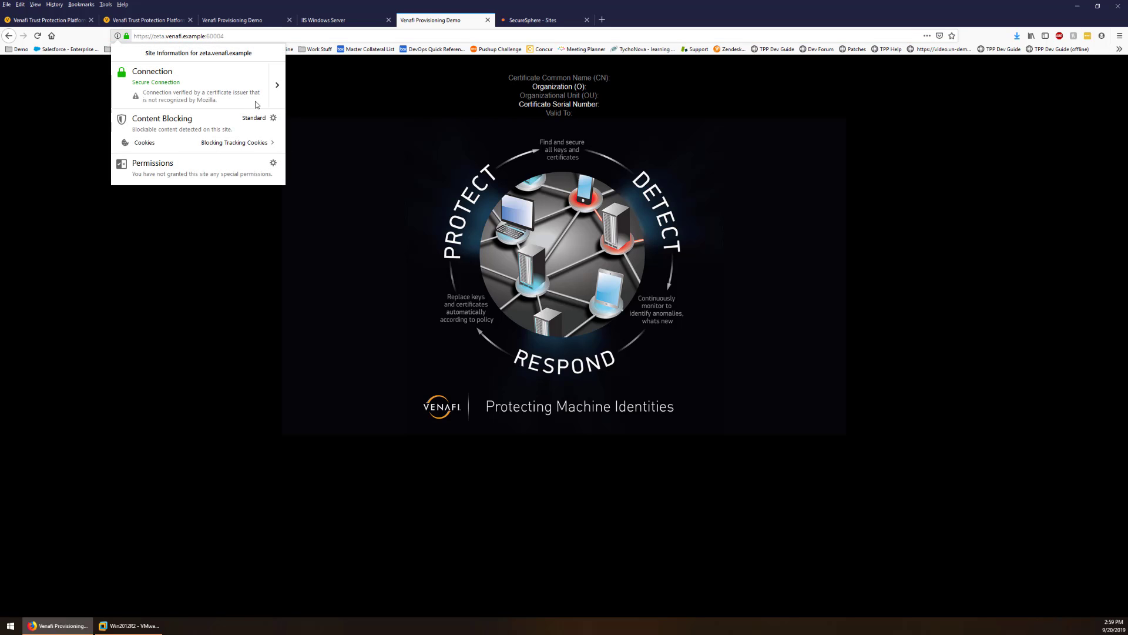
click(276, 77)
click(209, 182)
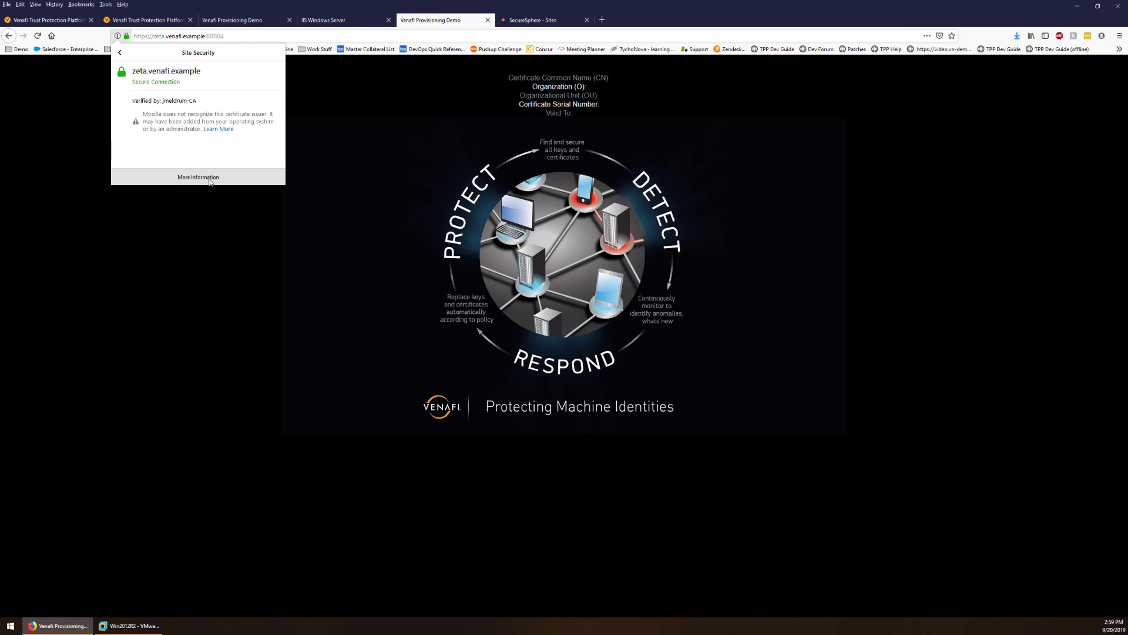
click(875, 223)
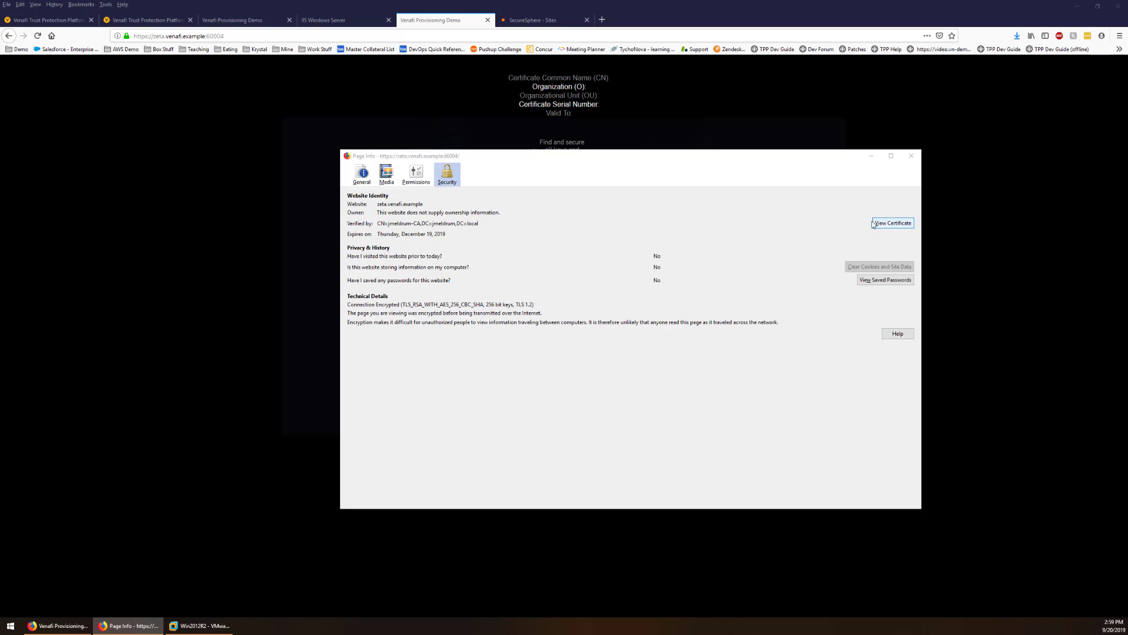
drag(644, 264, 619, 265)
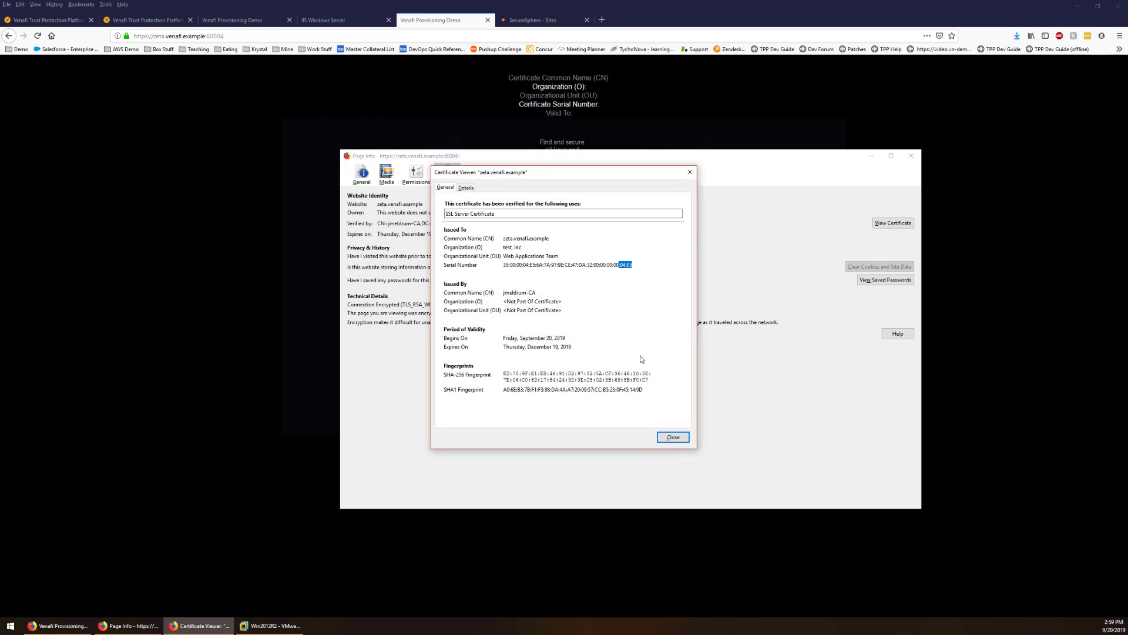
click(673, 436)
Step: Look at the QA Service's SSL keys in Imperva SecureSphere, and return to the certificate's installations in Aperture
click(532, 20)
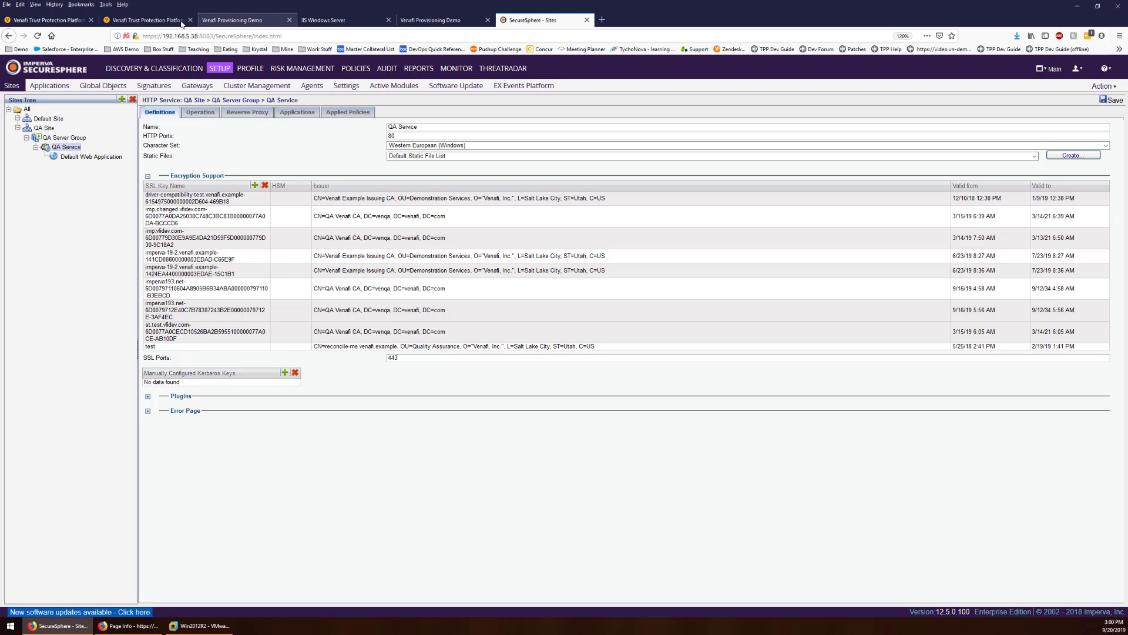
click(50, 20)
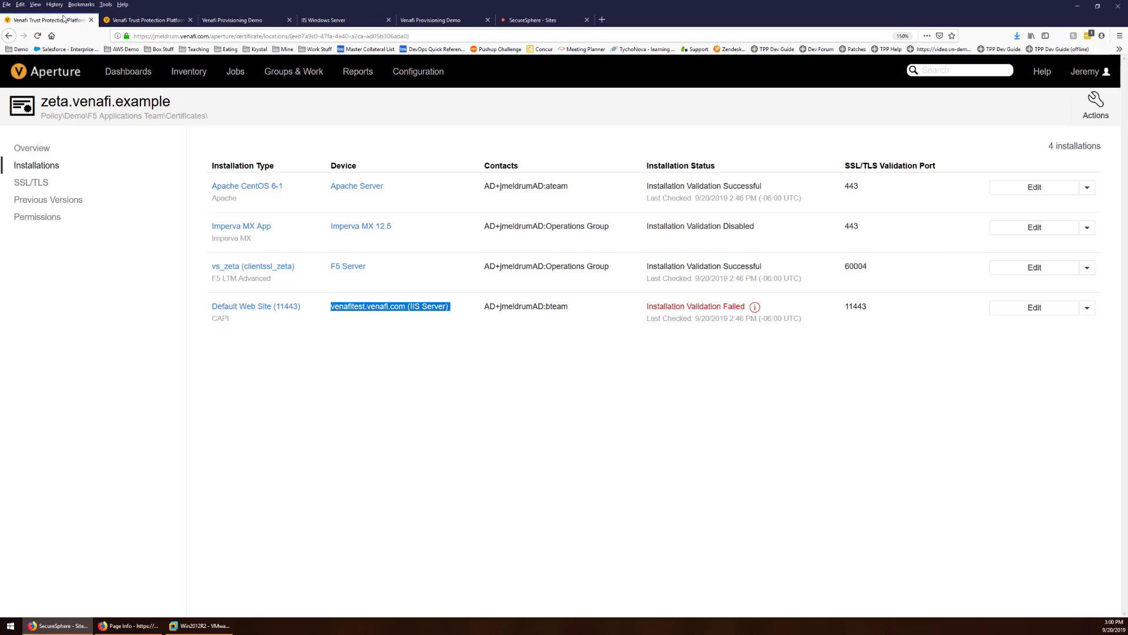
click(407, 386)
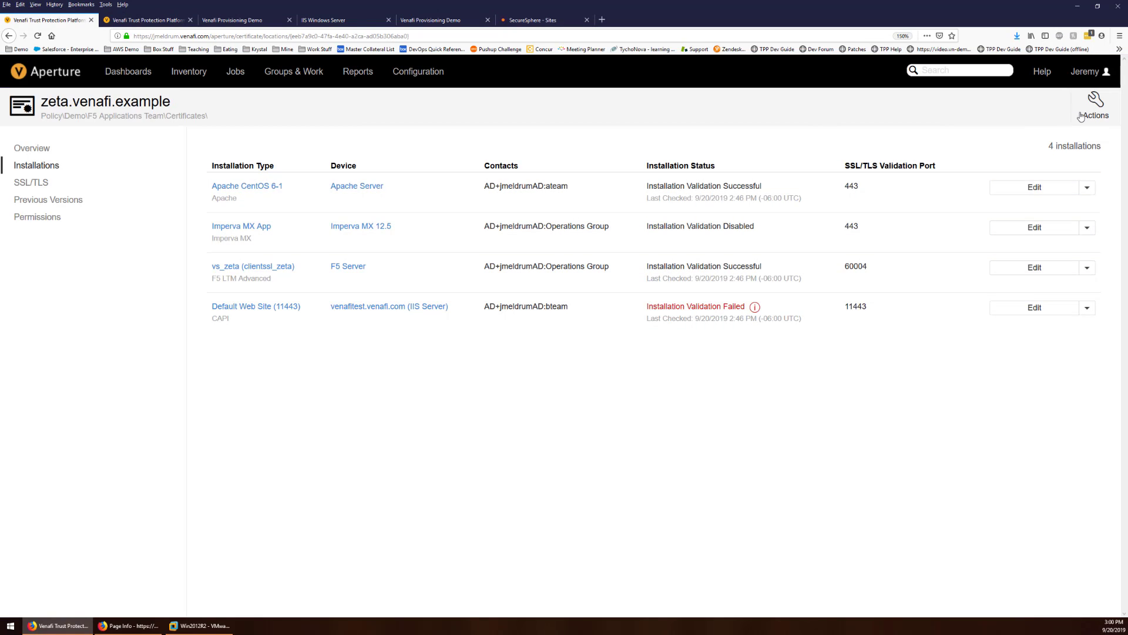
Step: Open the renewal request from the certificate's overview and review its common name, organization and organizational unit
click(36, 149)
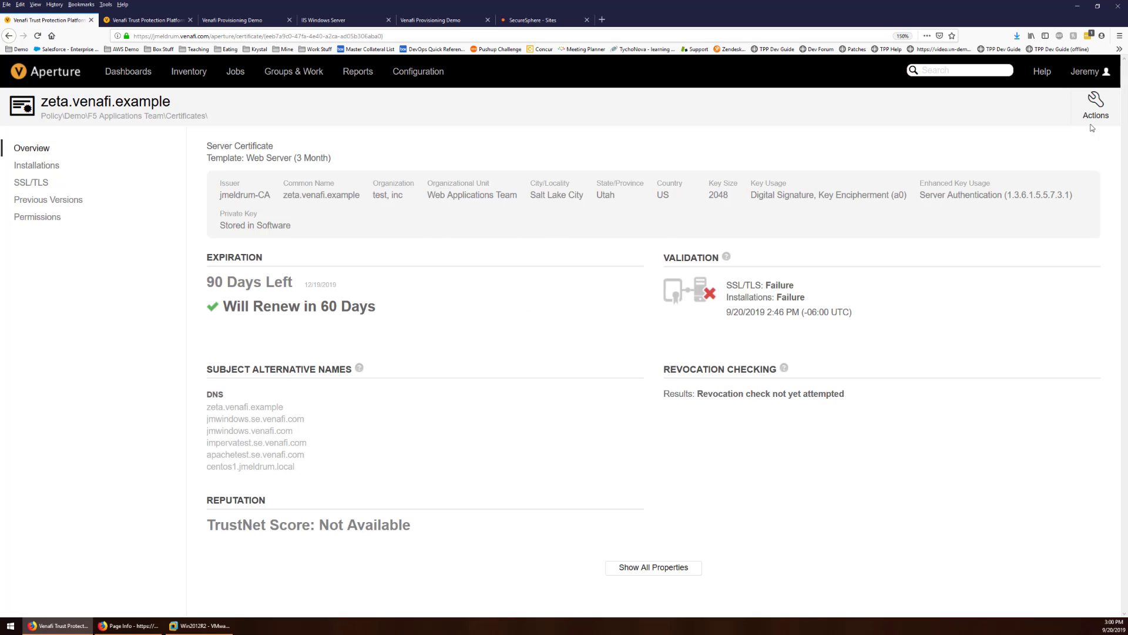
click(1096, 107)
click(1069, 152)
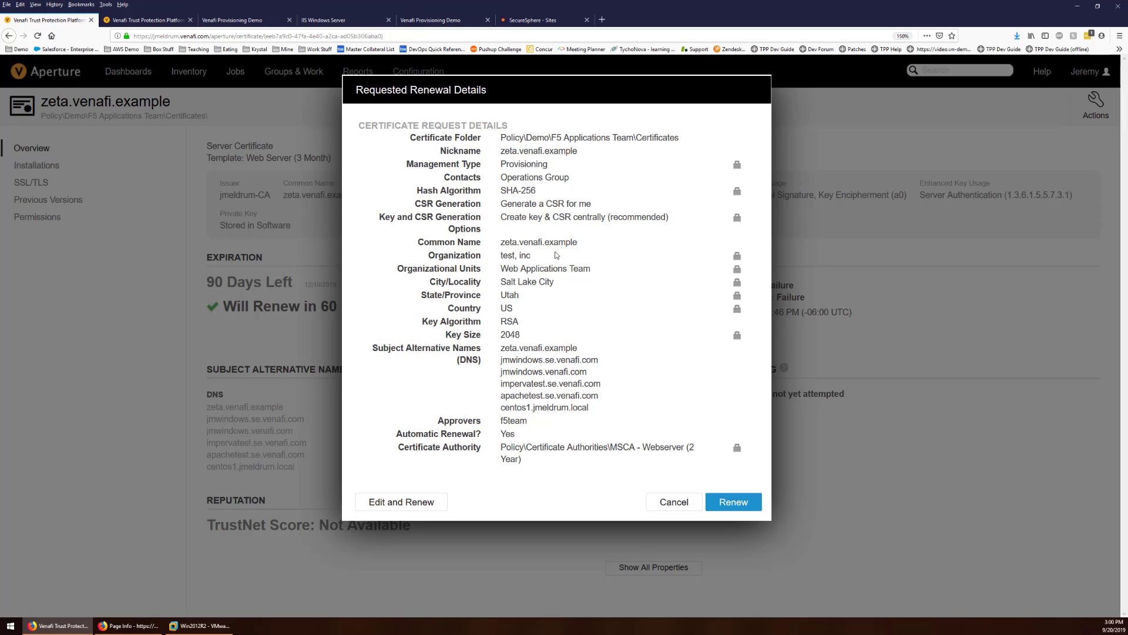
drag(579, 242, 506, 254)
drag(593, 270, 529, 277)
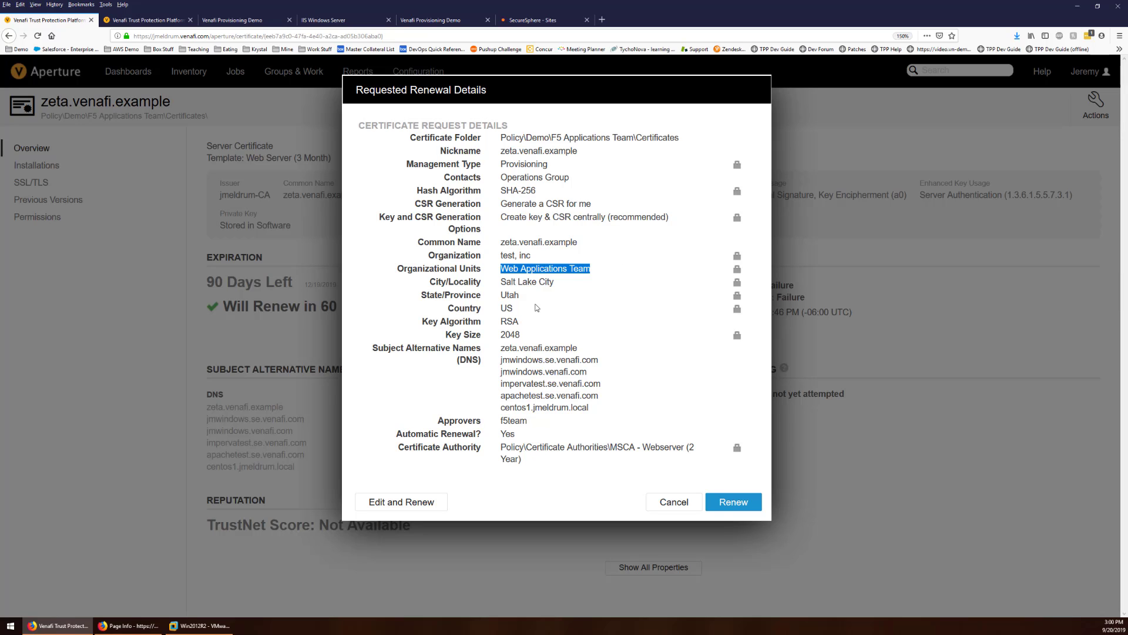
click(581, 272)
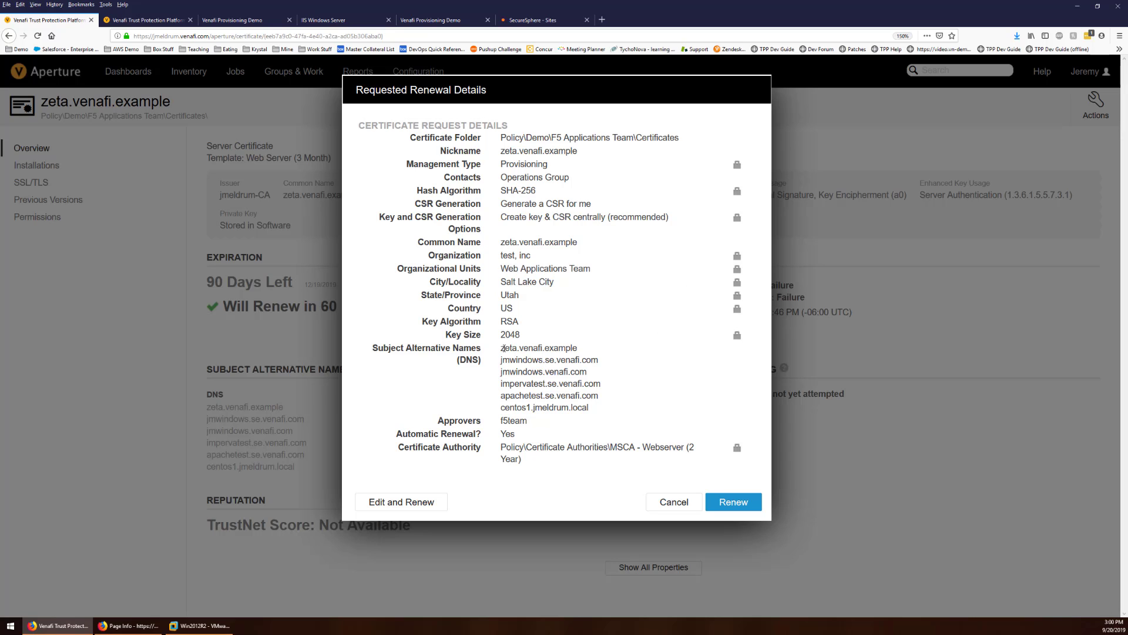
Step: Review the request's DNS subject alternative names and certificate authority, and renew the certificate
drag(503, 348, 586, 419)
click(587, 418)
drag(613, 448, 694, 459)
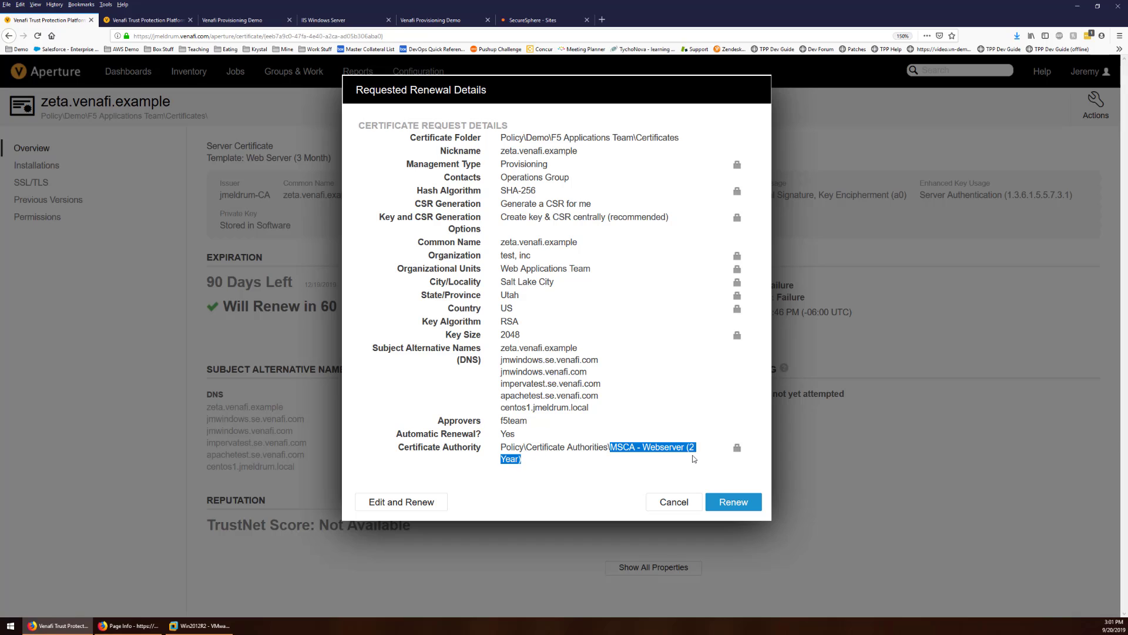
click(593, 464)
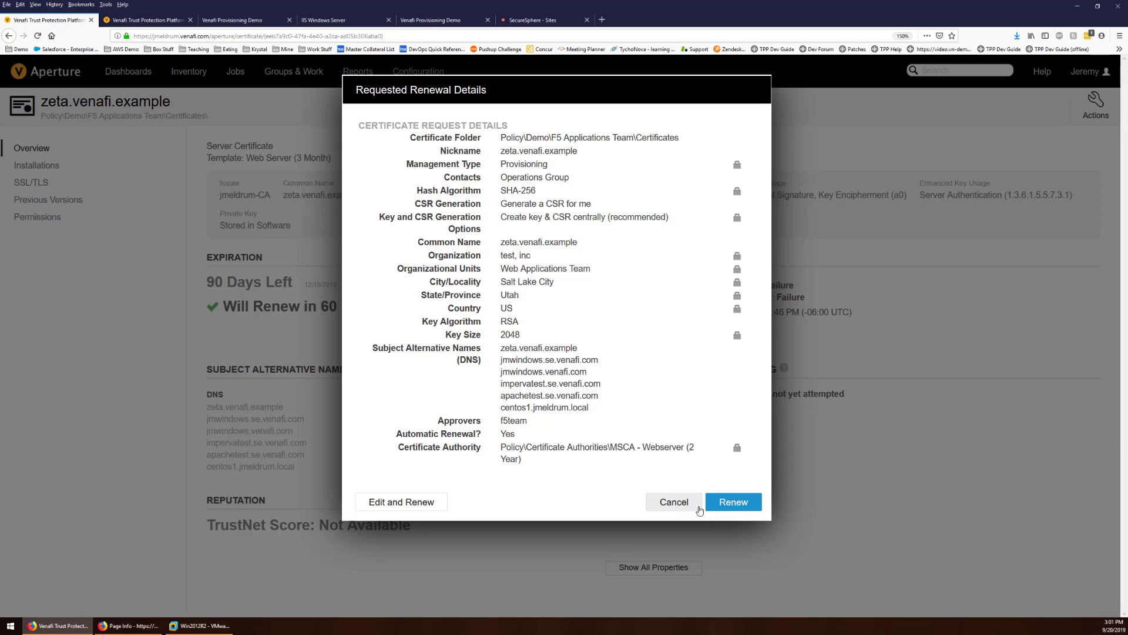
click(735, 506)
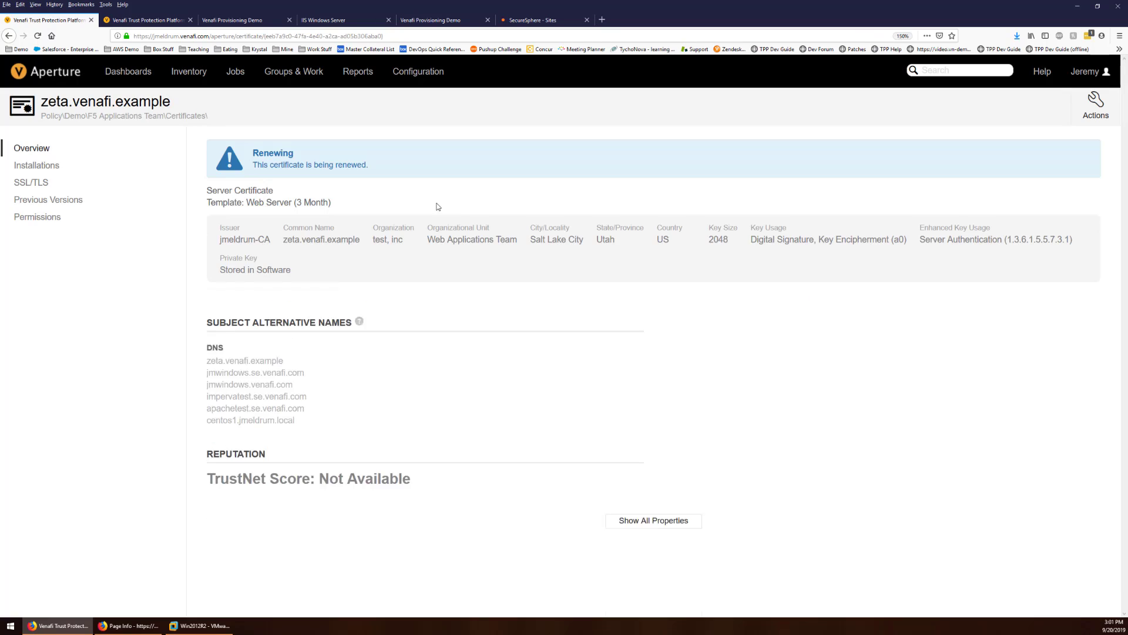
Step: Check the renewal status, and show all properties to examine the renewed certificate's serial number
drag(364, 164, 253, 148)
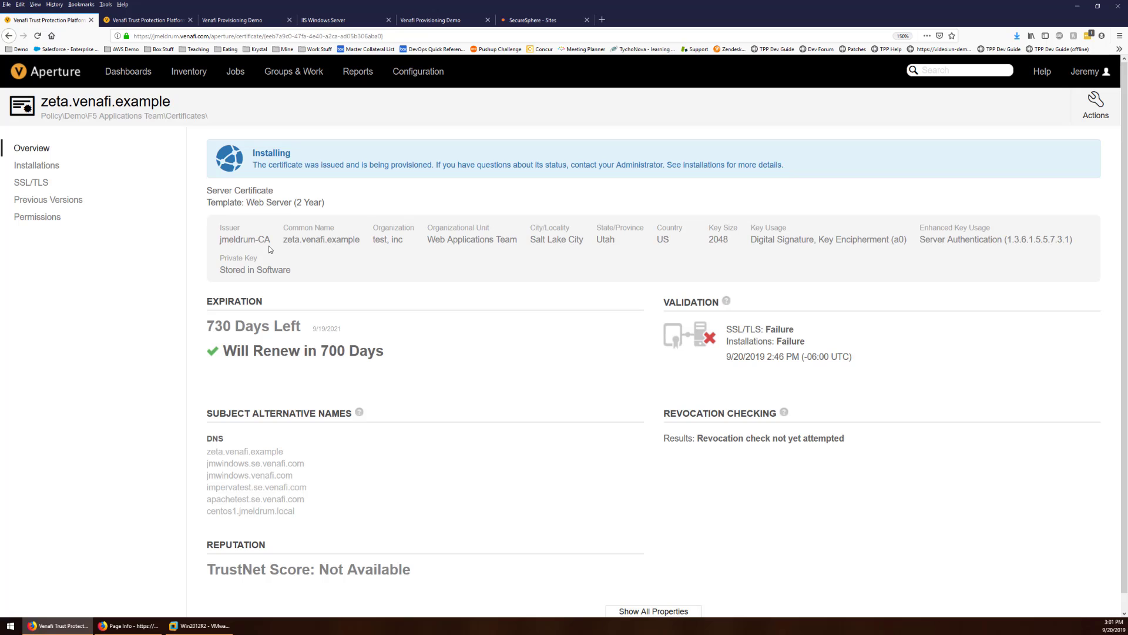
scroll(441, 432, down, 1)
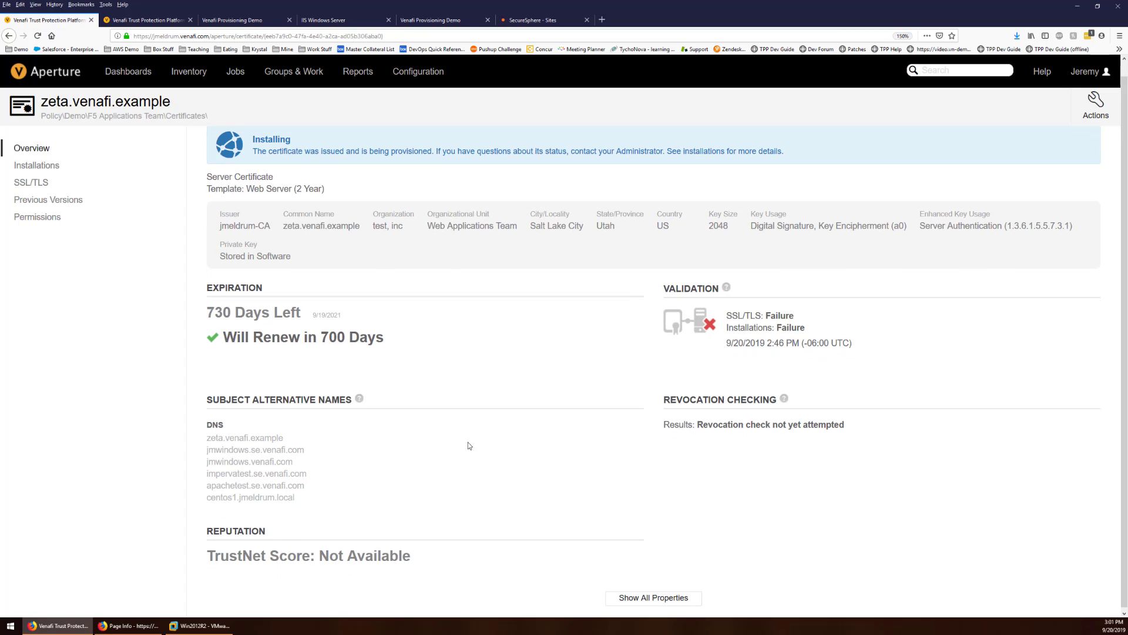
click(637, 596)
scroll(579, 509, down, 7)
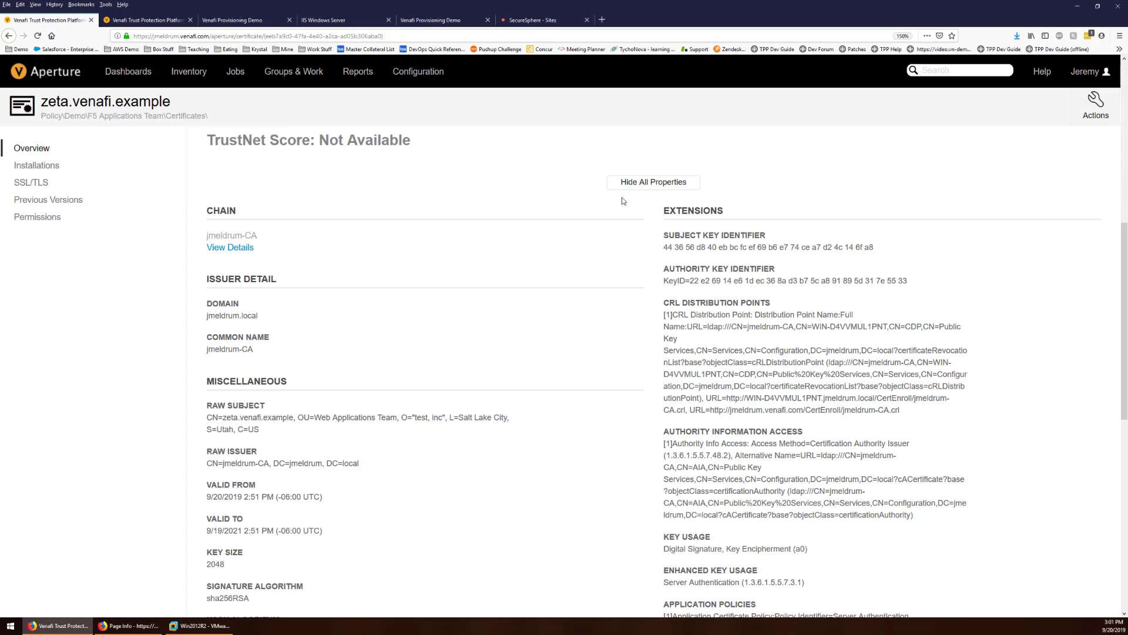
scroll(623, 201, down, 7)
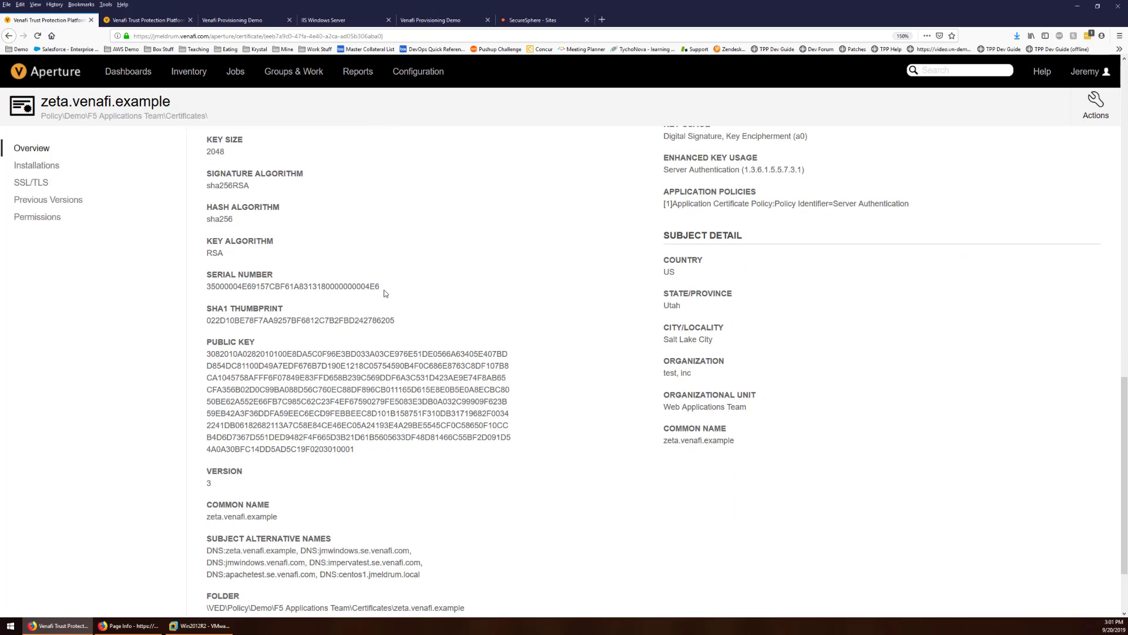
drag(385, 292, 352, 288)
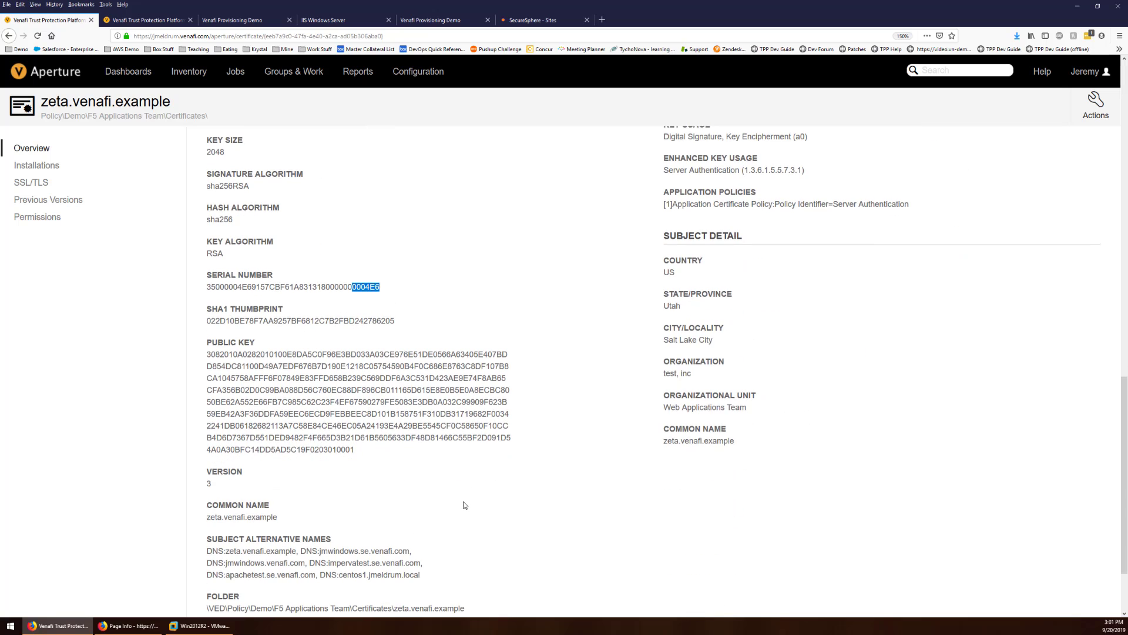
Step: Check the renewed certificate's provisioning status in the overview, and review the validation status of its installations
scroll(458, 494, up, 7)
scroll(476, 470, up, 7)
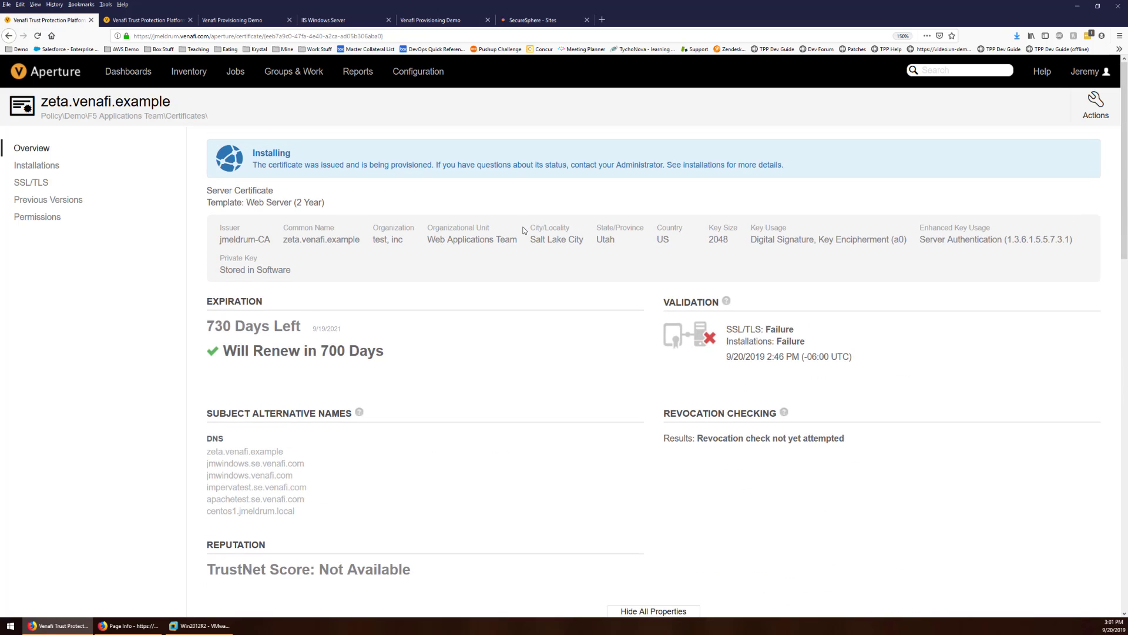
drag(292, 153, 253, 154)
click(40, 169)
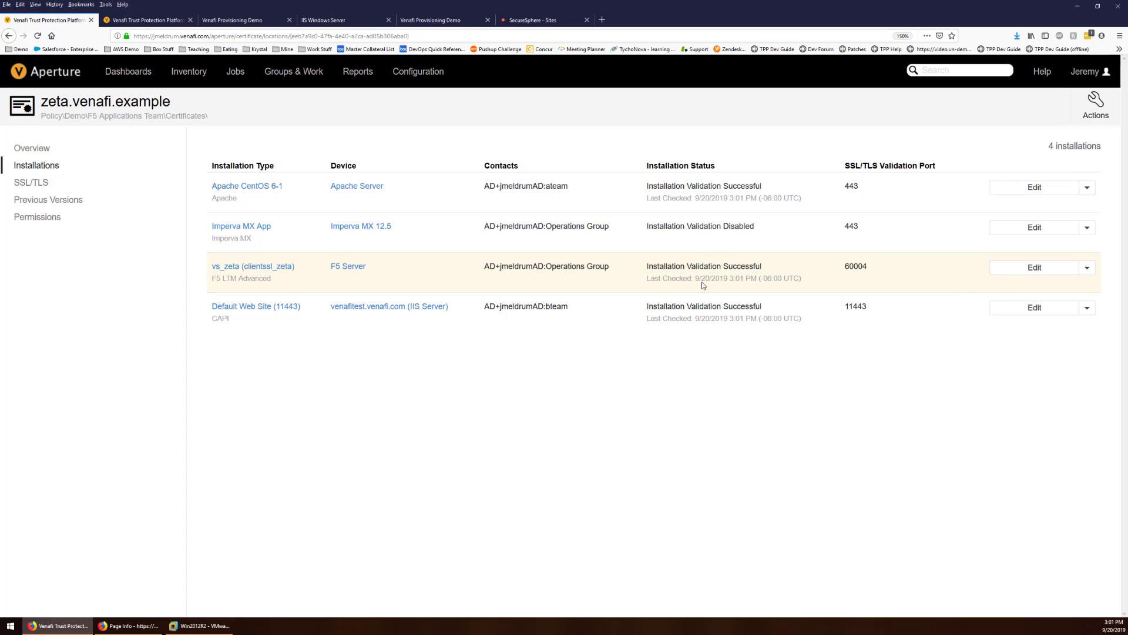
Step: Return to the certificate's overview and check its SSL/TLS and installation validation results
click(31, 149)
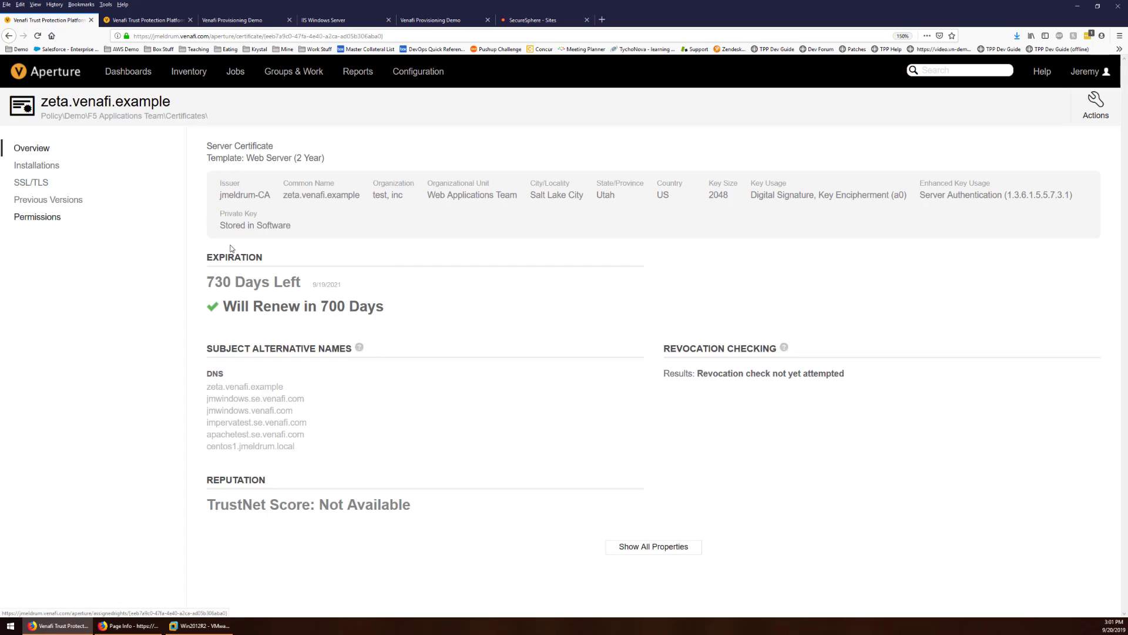
drag(328, 199, 378, 207)
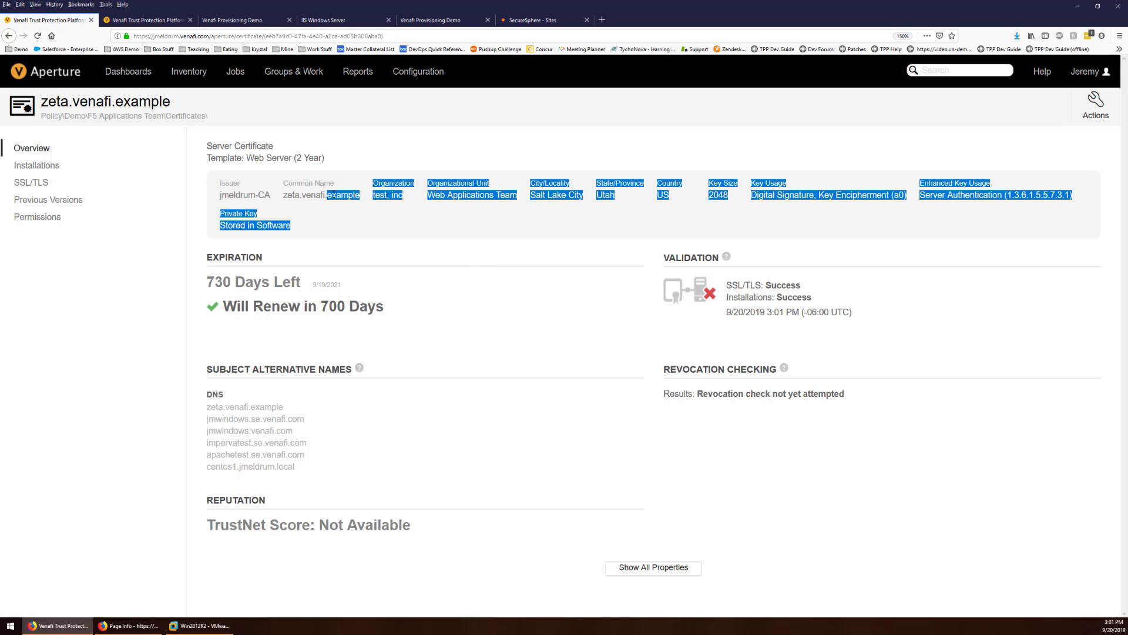
click(377, 207)
drag(802, 289, 764, 287)
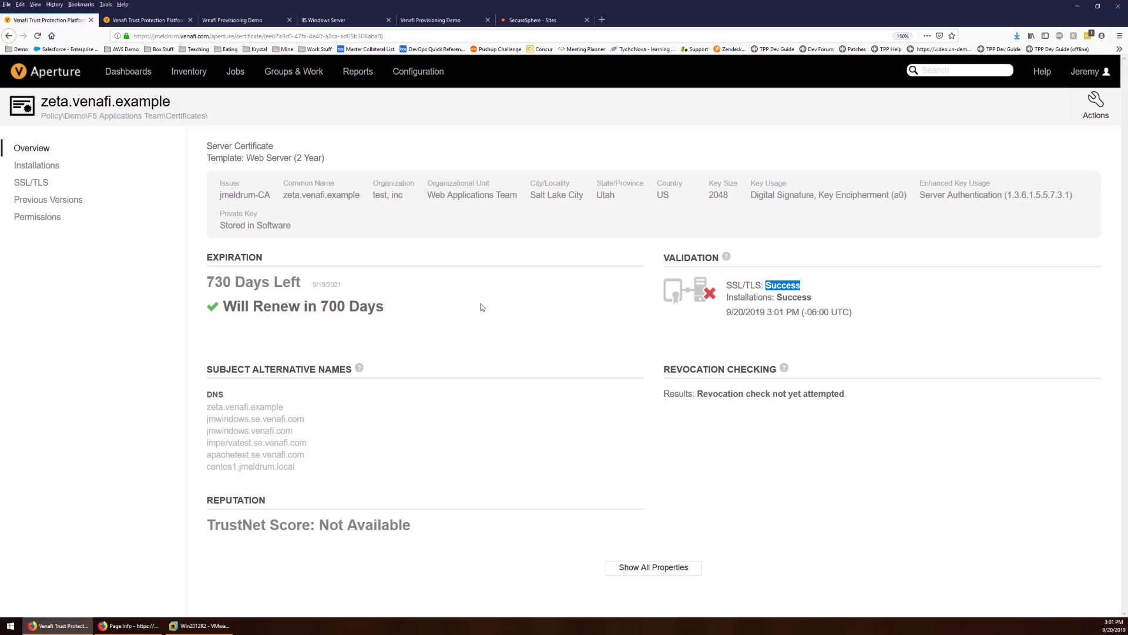
Step: Review the SSL/TLS validation of all endpoints, and check the validation status of the Default Web Site (11443) installation
click(24, 185)
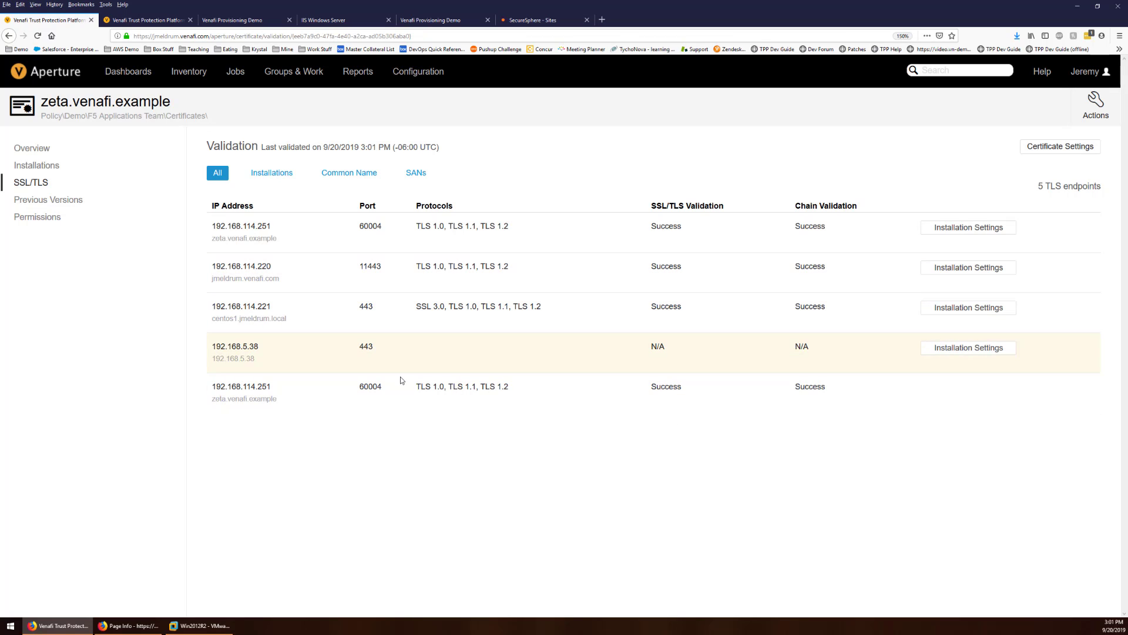
click(37, 166)
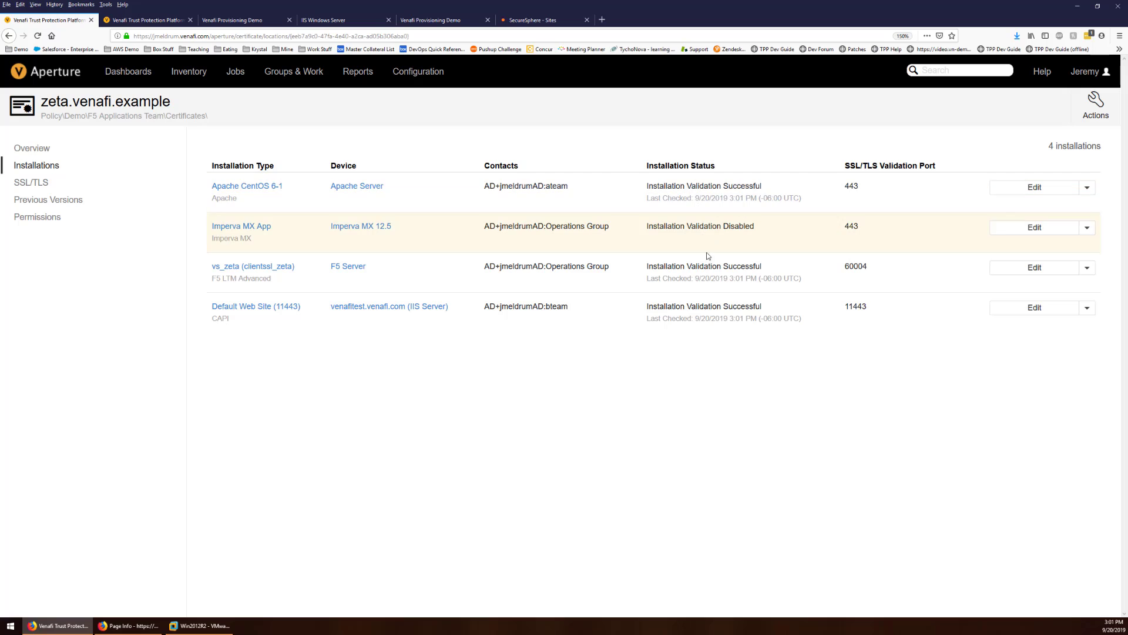
drag(766, 311, 641, 312)
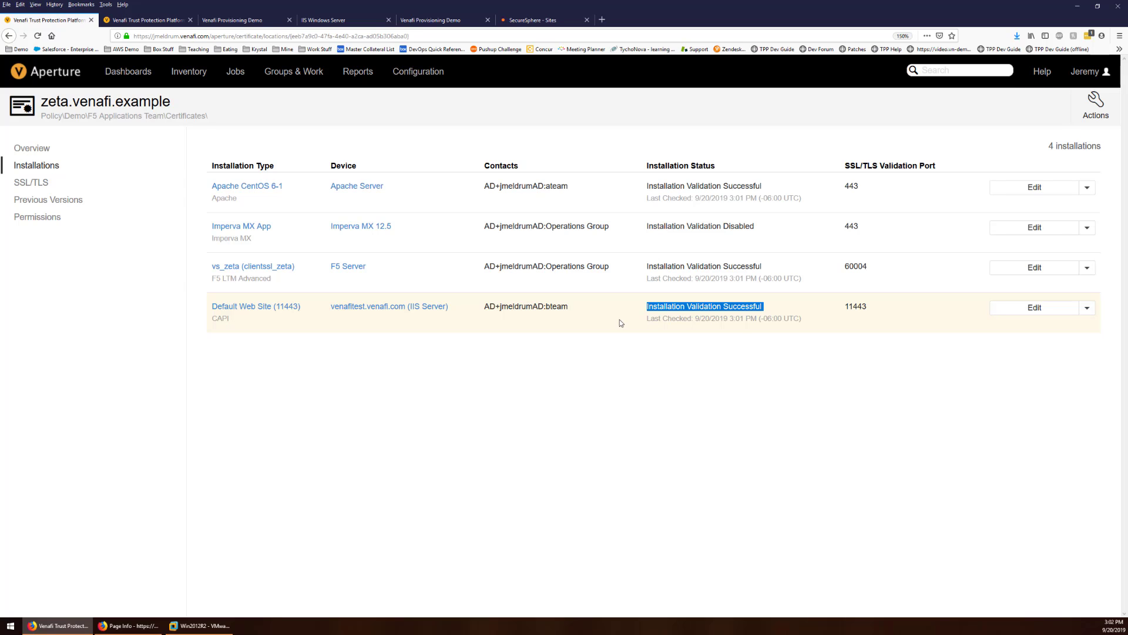
Step: Show all properties in the certificate's overview and look at its serial number for comparison with the servers
click(32, 149)
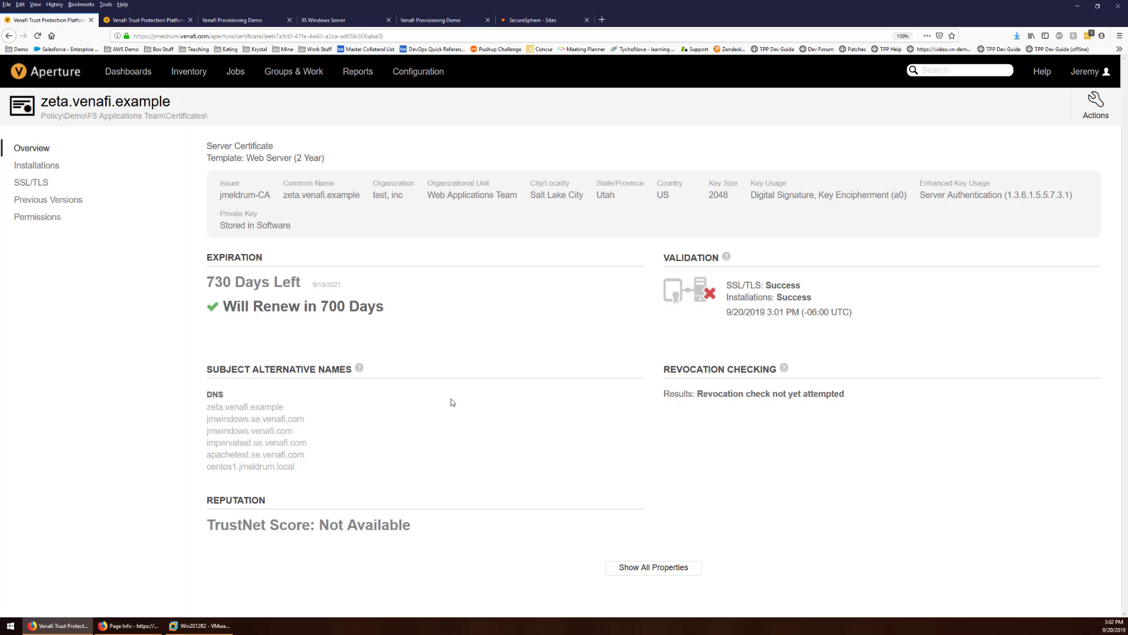
click(629, 566)
scroll(486, 504, down, 10)
scroll(426, 483, down, 3)
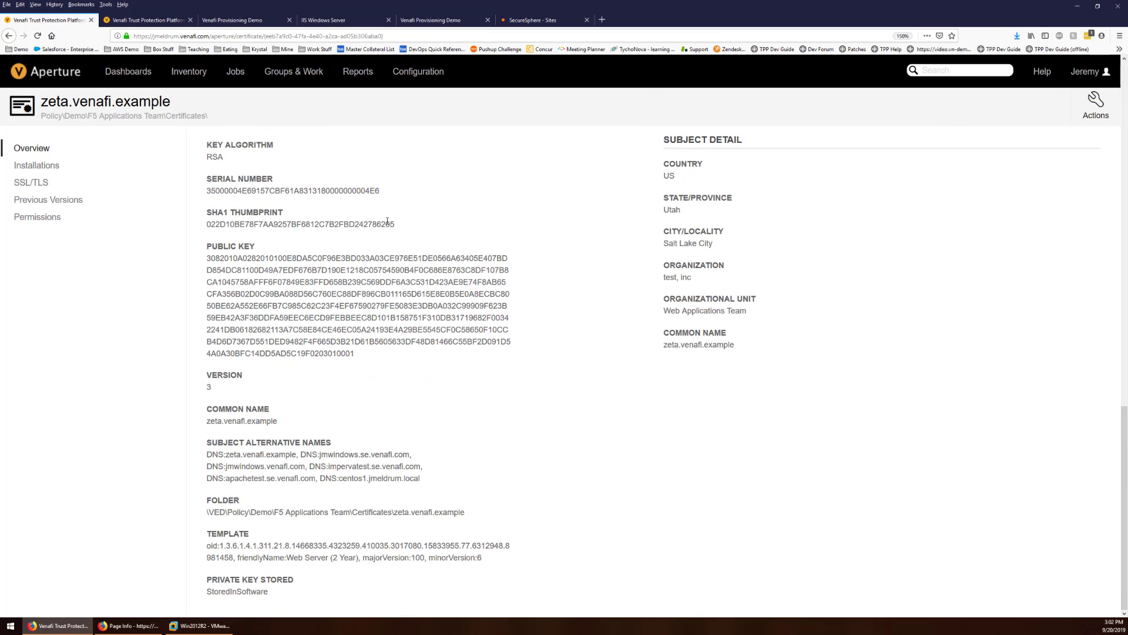
Step: Reload the Apache server's Venafi Provisioning Demo page, view its site certificate to check the serial number, and close the certificate details
click(235, 20)
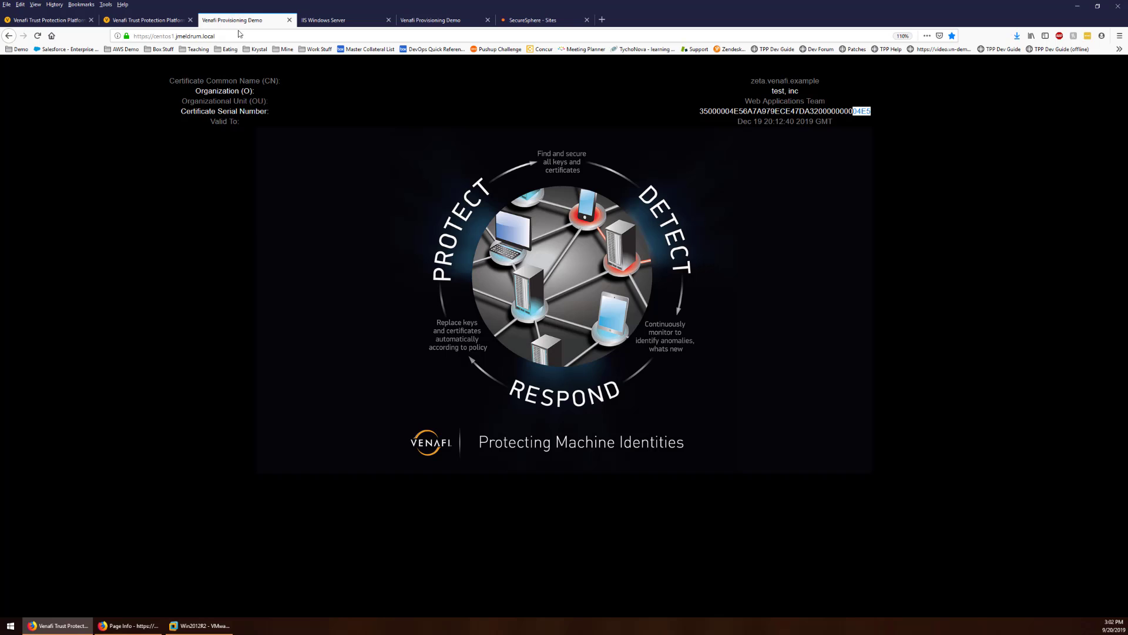
click(37, 35)
click(126, 37)
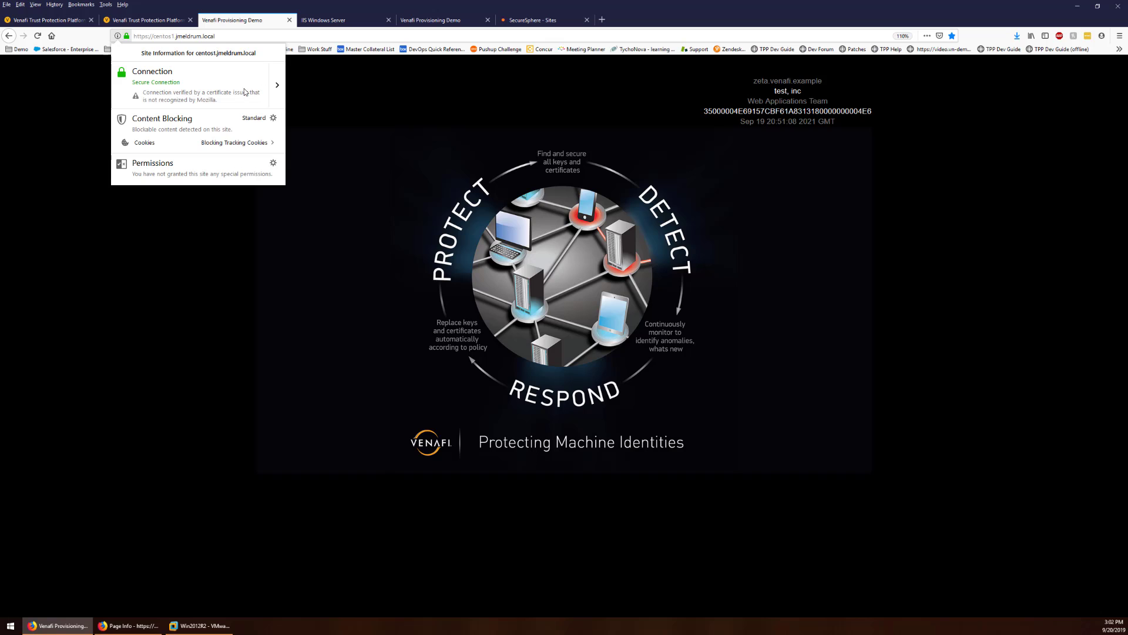
click(277, 85)
click(235, 177)
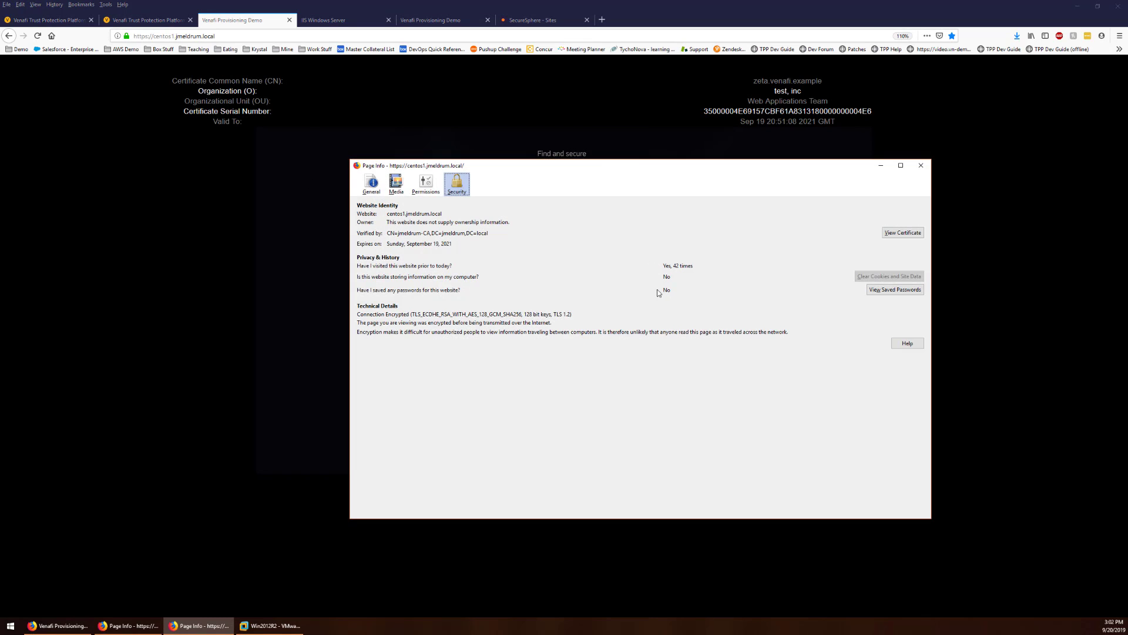
click(903, 232)
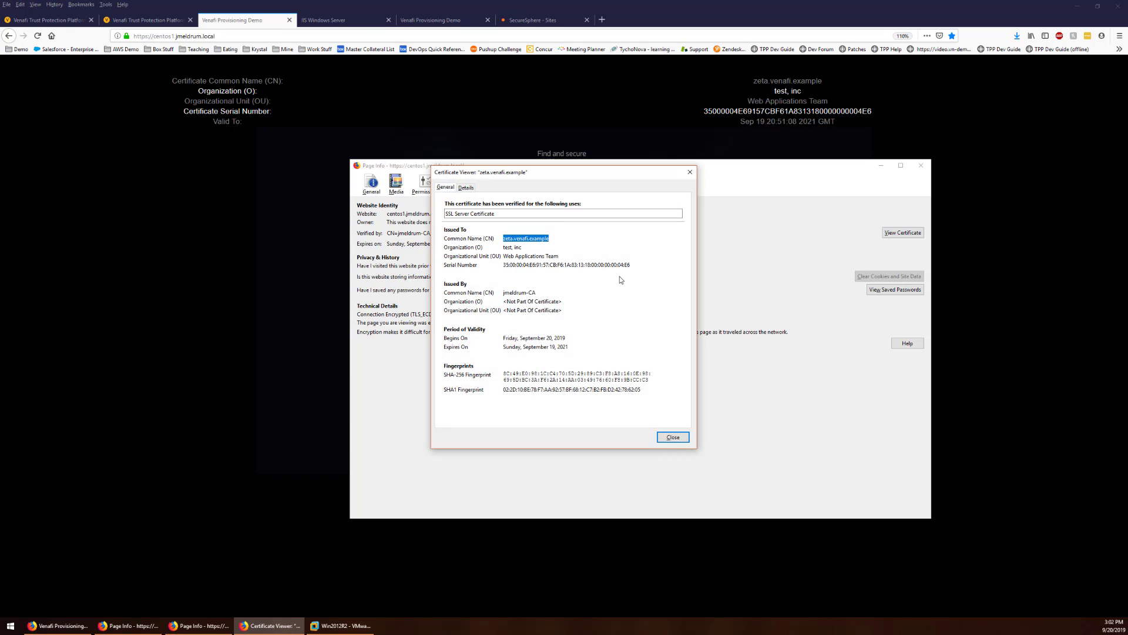
click(673, 437)
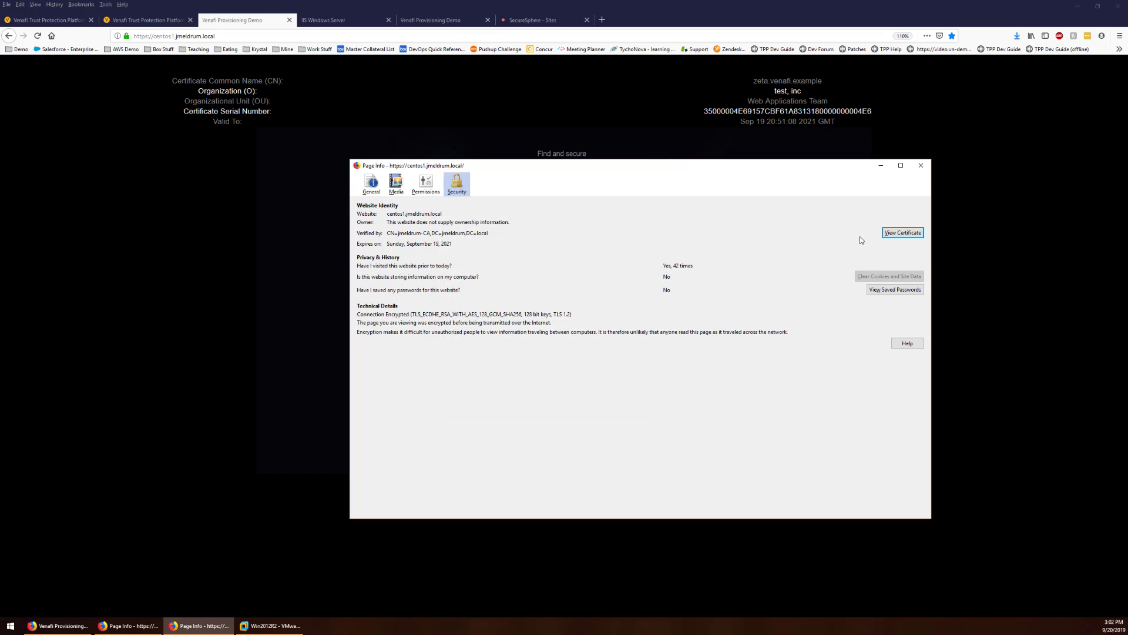
click(921, 165)
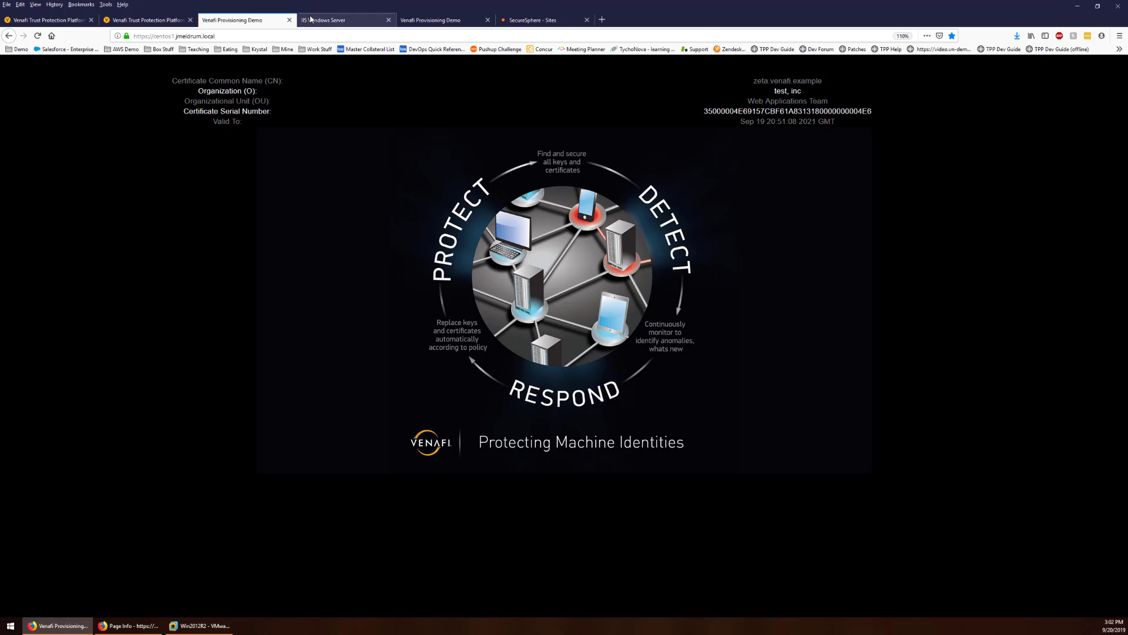
Step: Reload the IIS Windows Server page on port 11443, inspect its site certificate's serial number, and close the certificate details
click(329, 20)
click(38, 35)
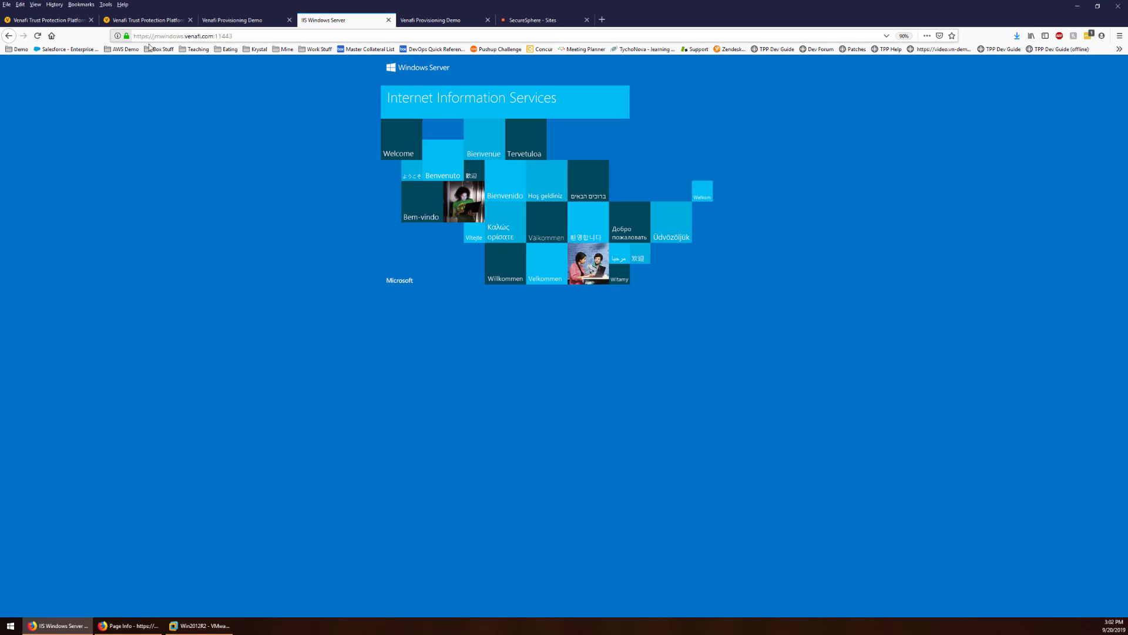
click(122, 36)
click(280, 86)
click(235, 174)
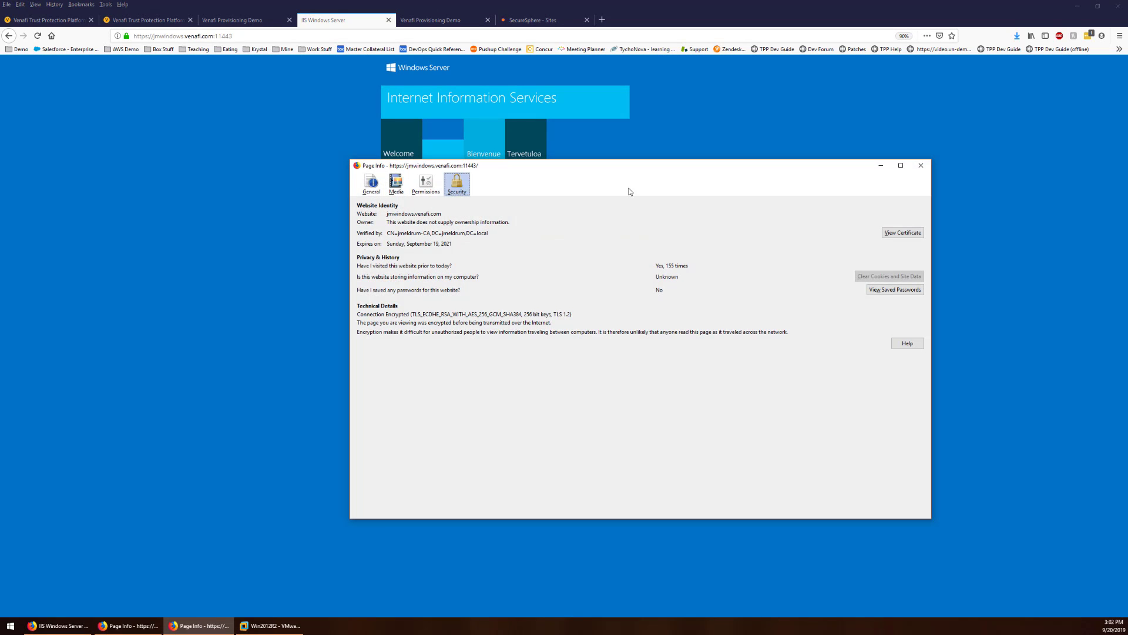
click(891, 234)
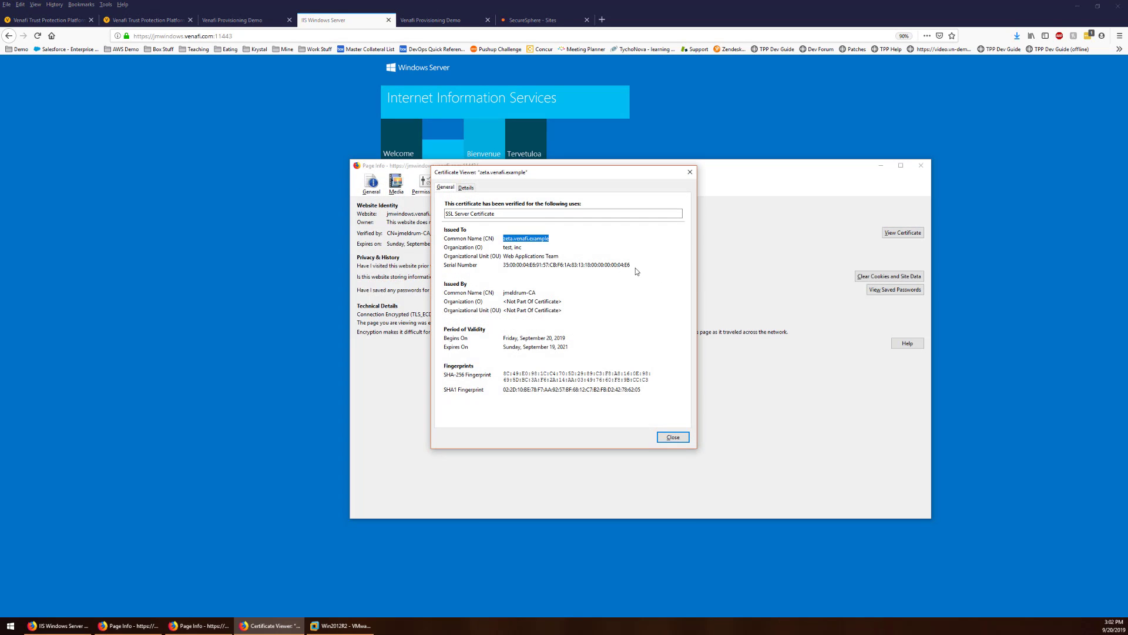
drag(611, 265, 626, 322)
click(669, 438)
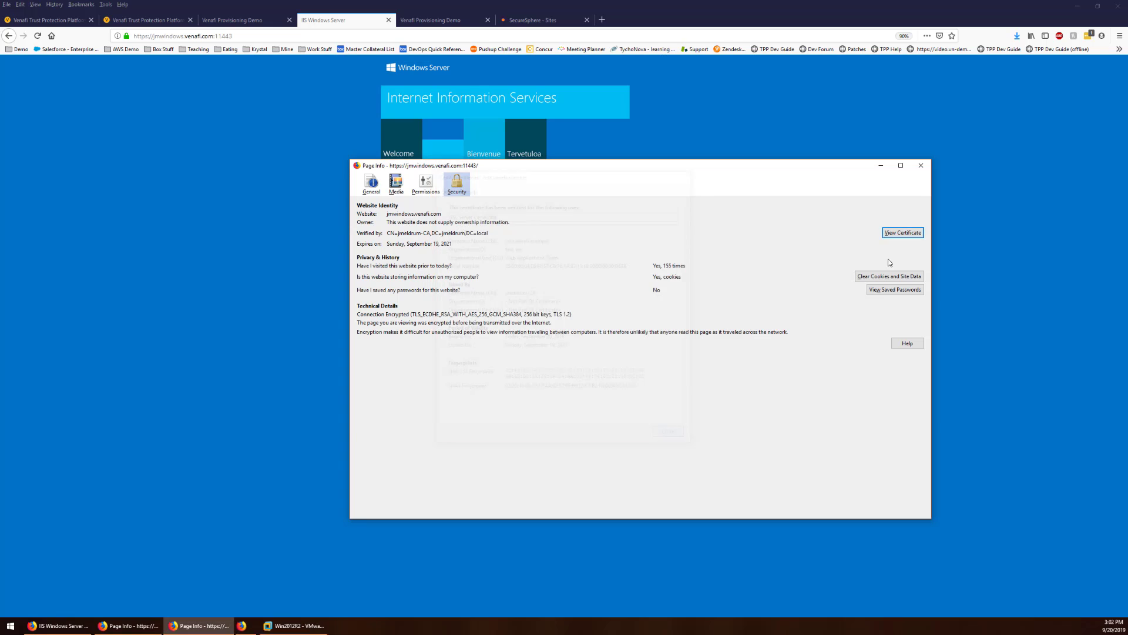
click(921, 166)
Step: Reload the zeta.venafi.example:60004 page, inspect its site certificate's serial number, and close the certificate details
click(432, 20)
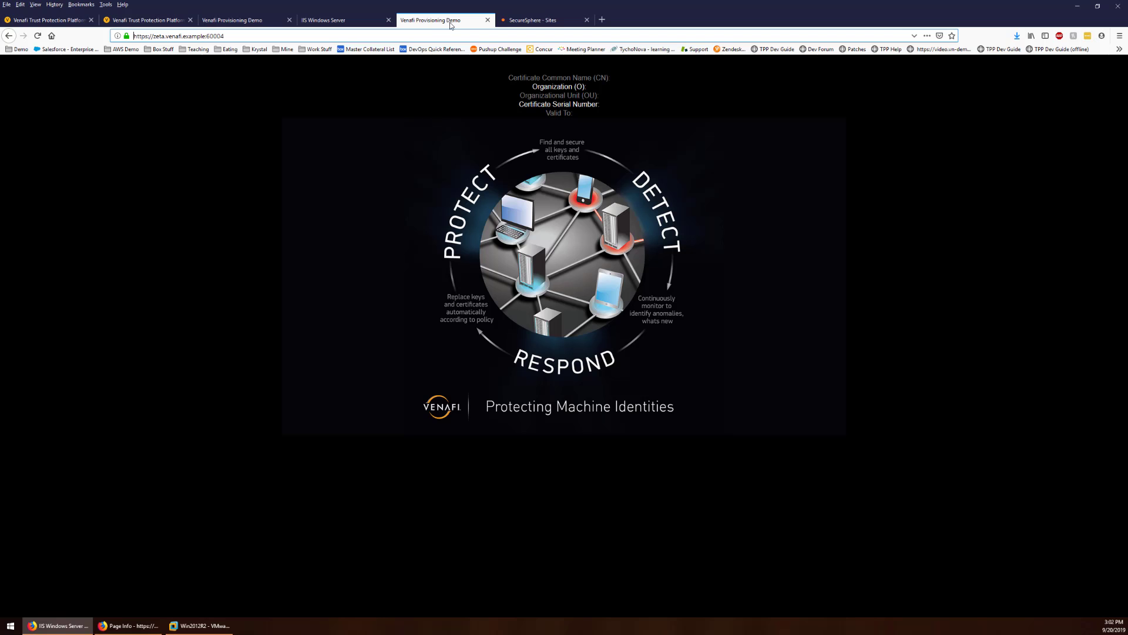
click(38, 35)
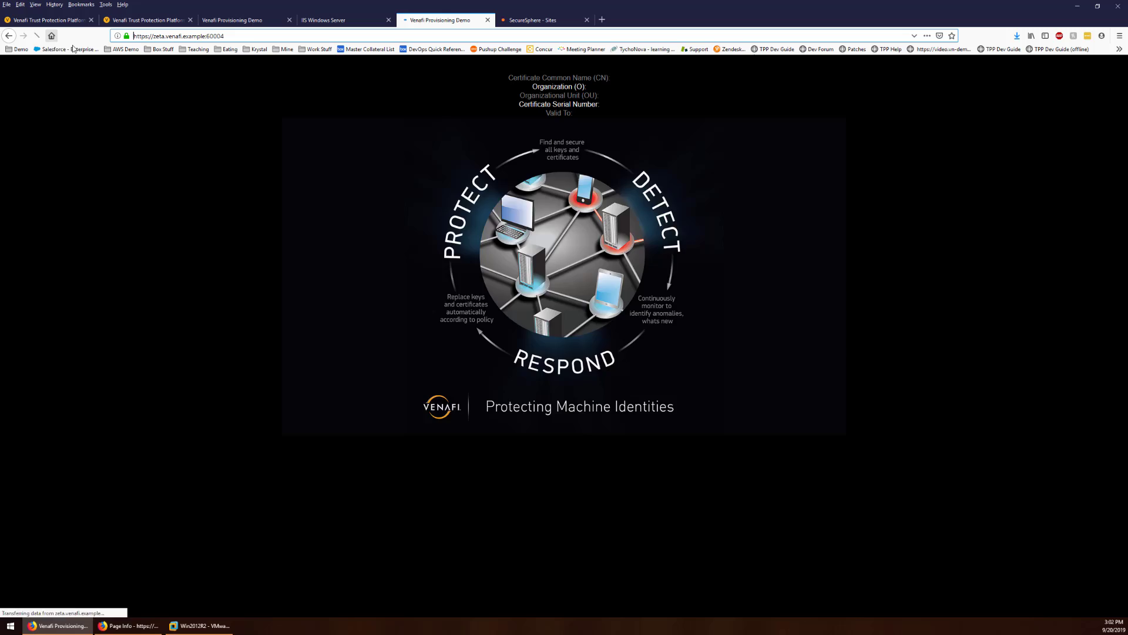
click(128, 37)
click(278, 78)
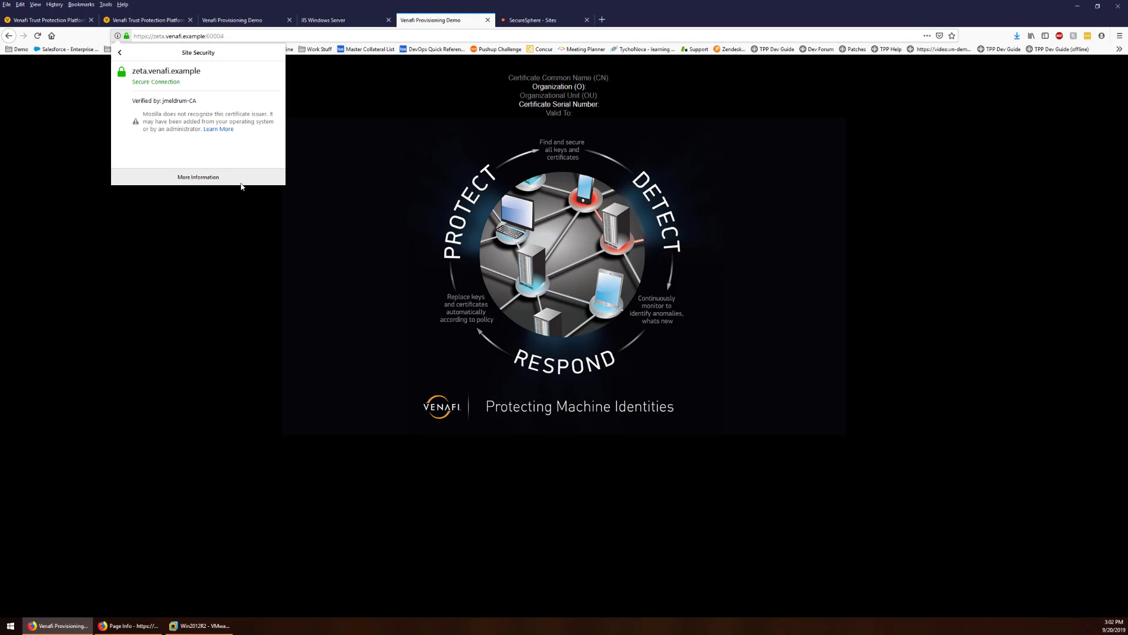
click(198, 177)
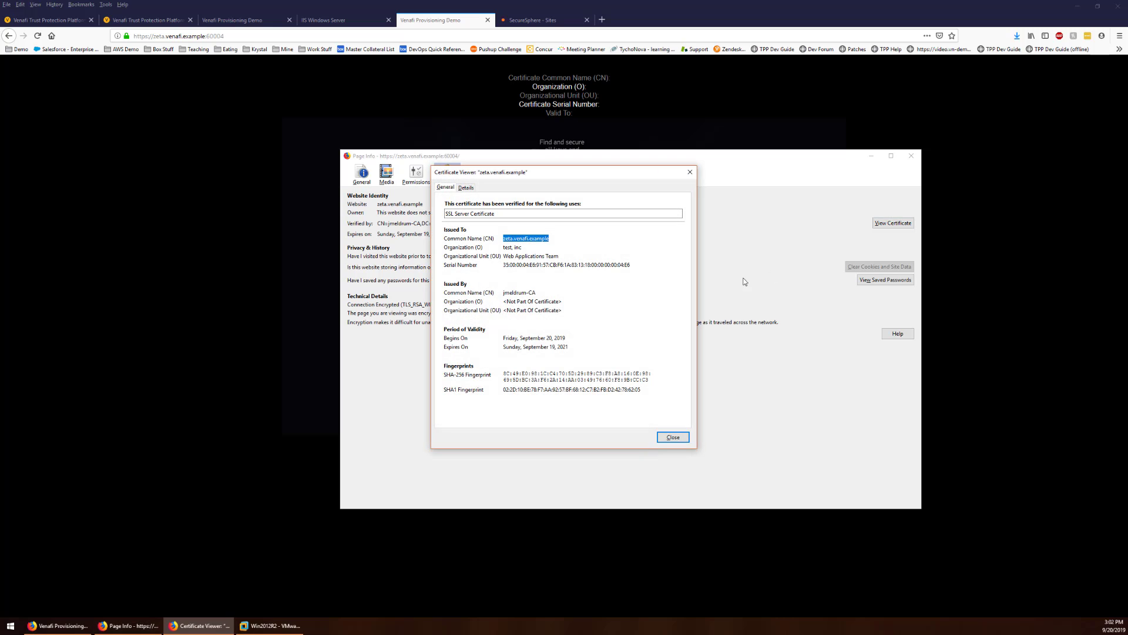
drag(632, 265, 614, 265)
click(673, 436)
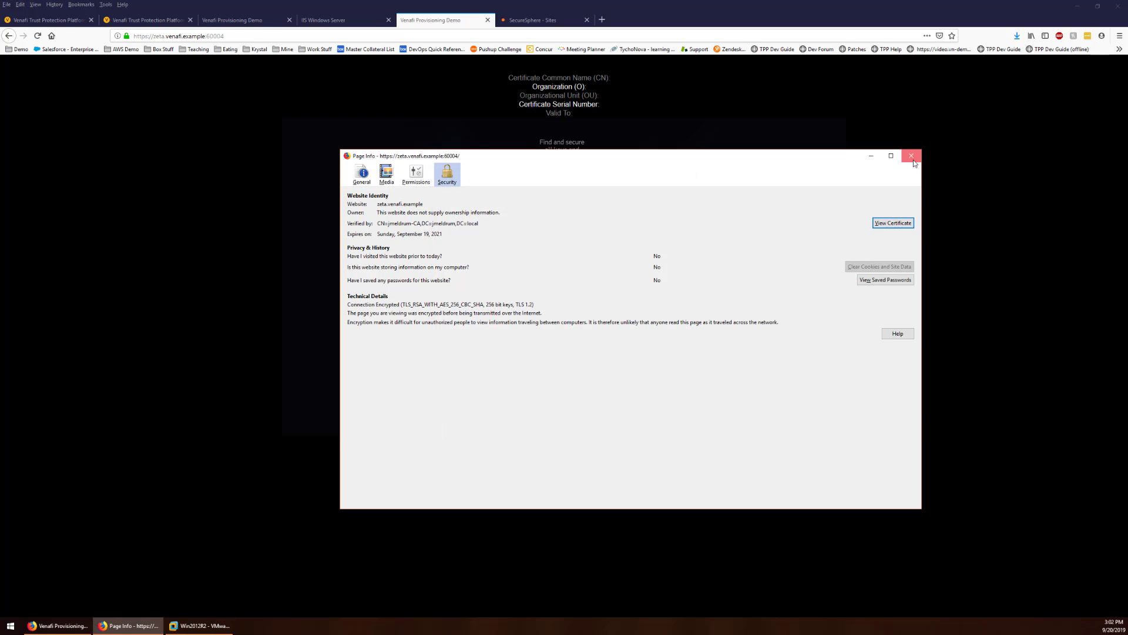
click(912, 158)
Step: Refresh the QA Service's SSL keys in Imperva SecureSphere and find the zeta.venafi.example key matching the renewed certificate's serial number
click(533, 20)
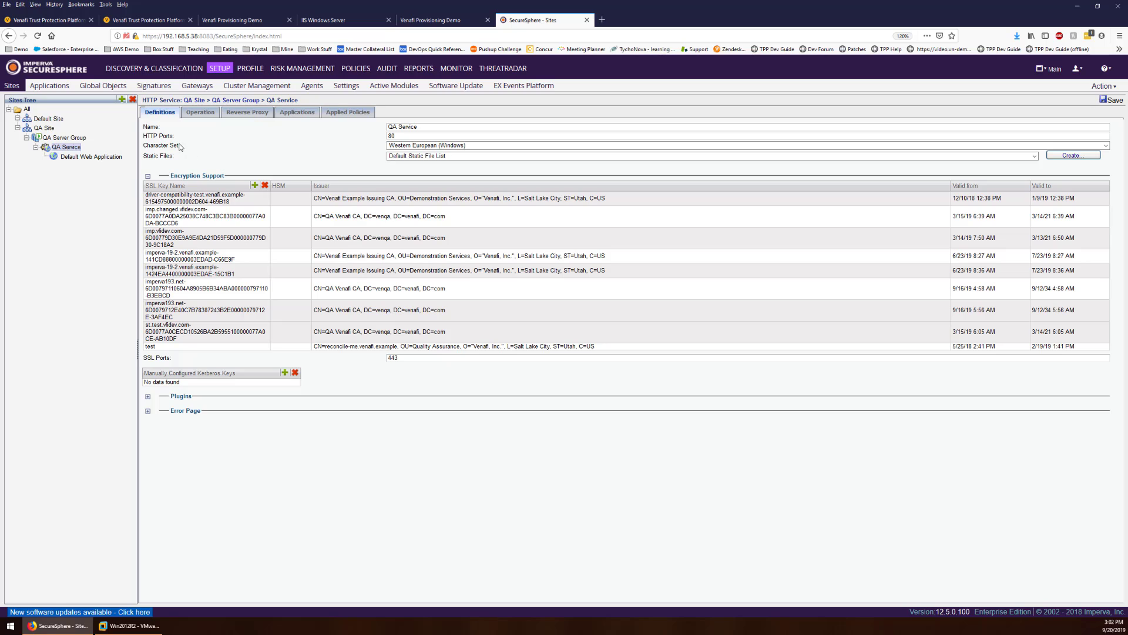
click(36, 36)
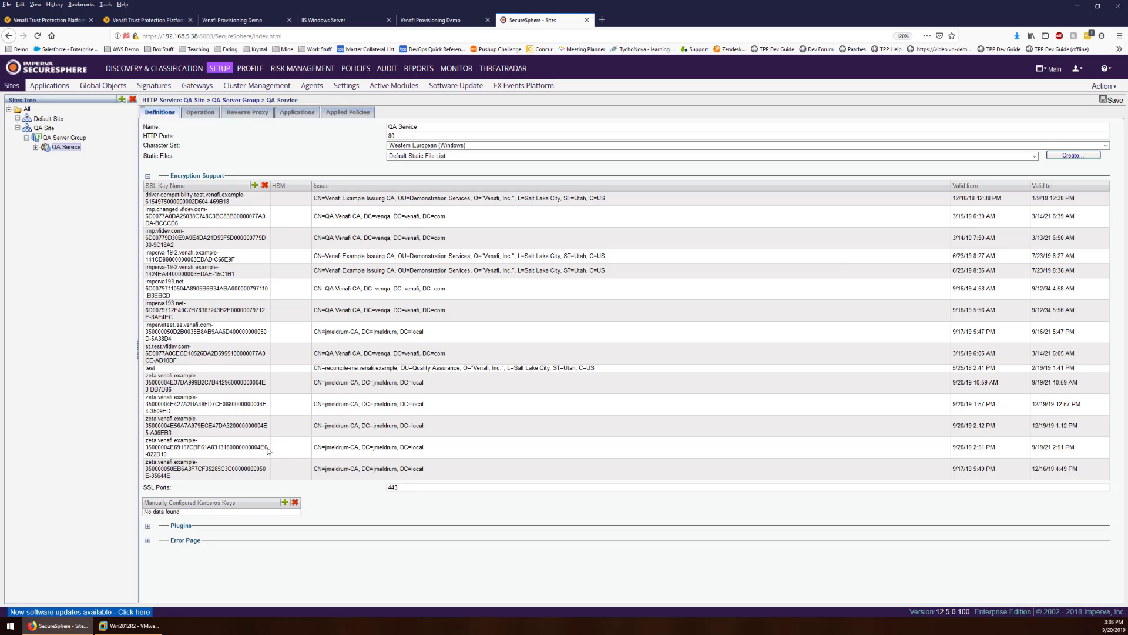
drag(270, 450, 255, 450)
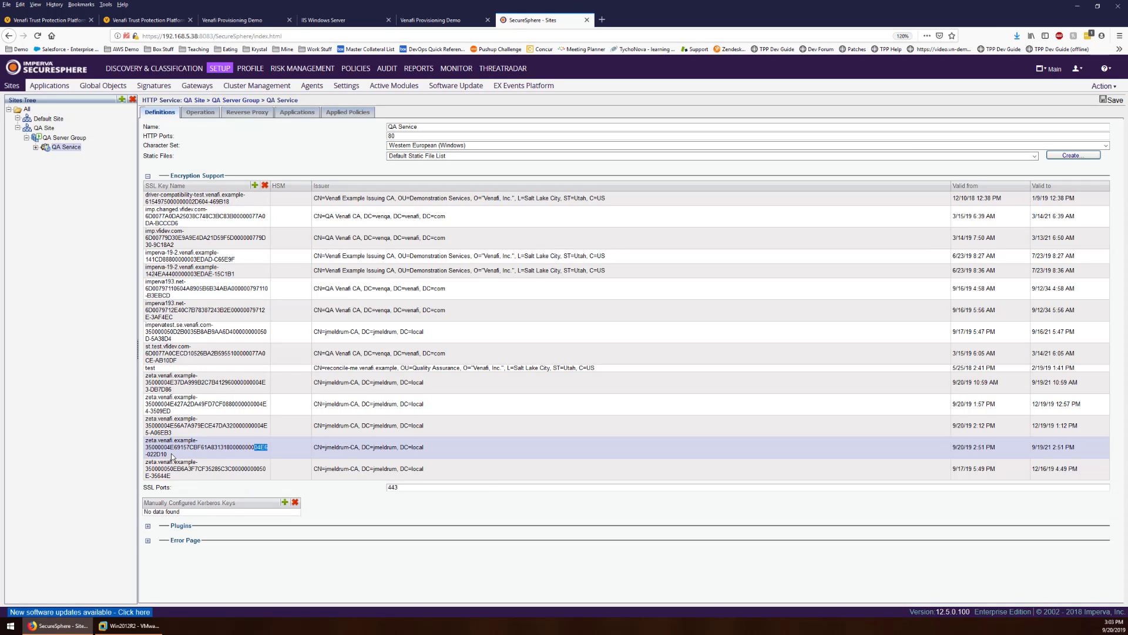
drag(174, 456, 144, 439)
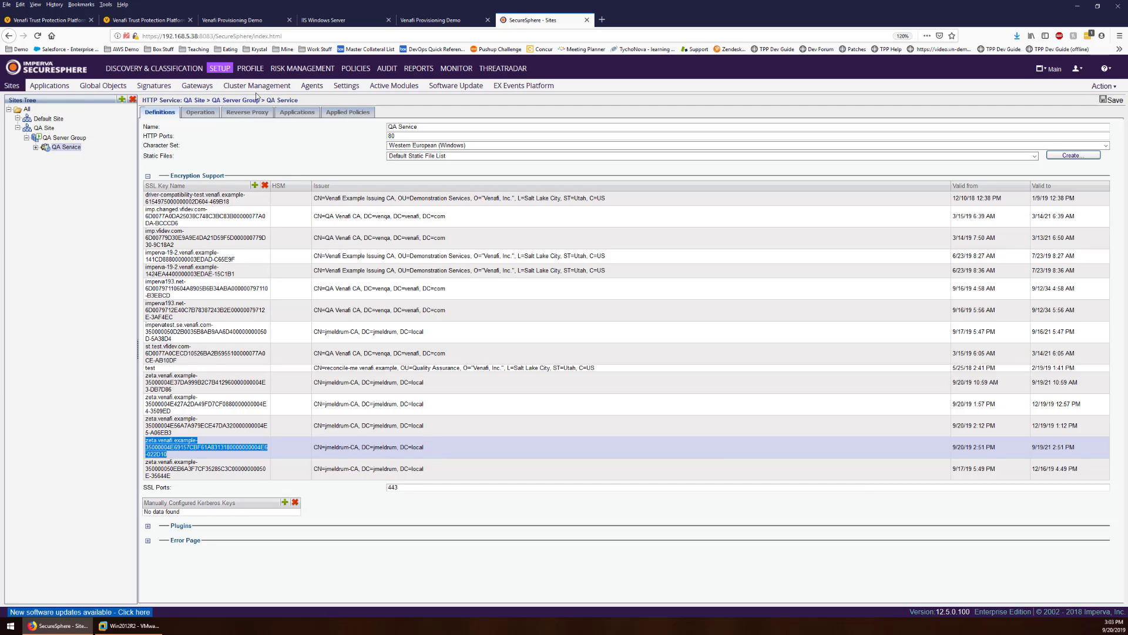
Step: Return to the certificate's overview in Aperture and check its days until expiration and its scheduled renewal
click(53, 22)
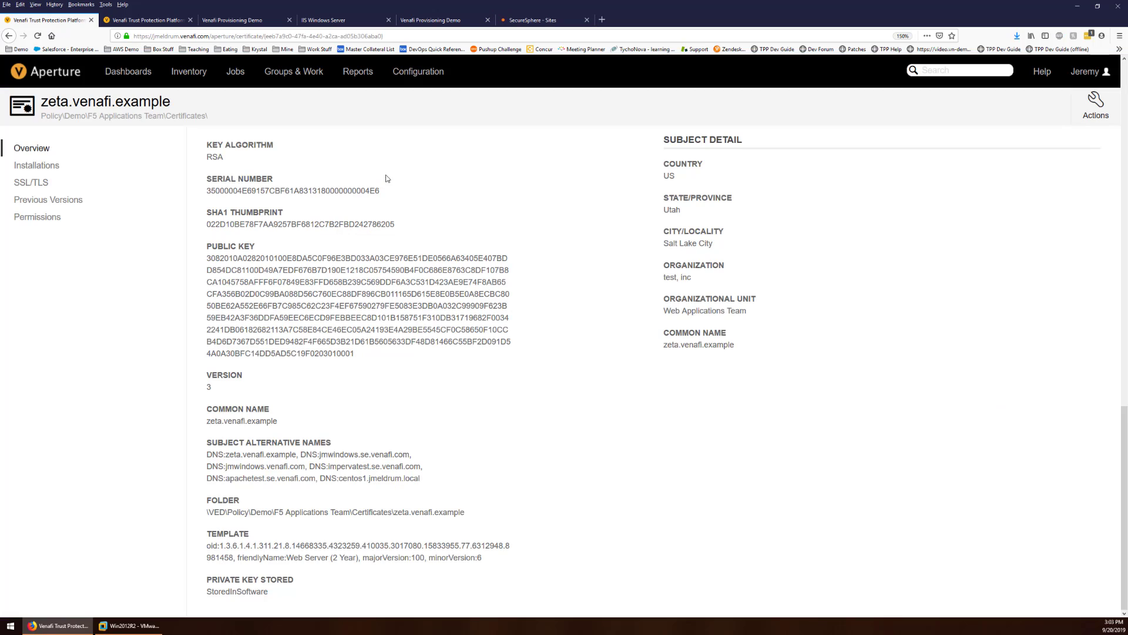
scroll(382, 235, up, 10)
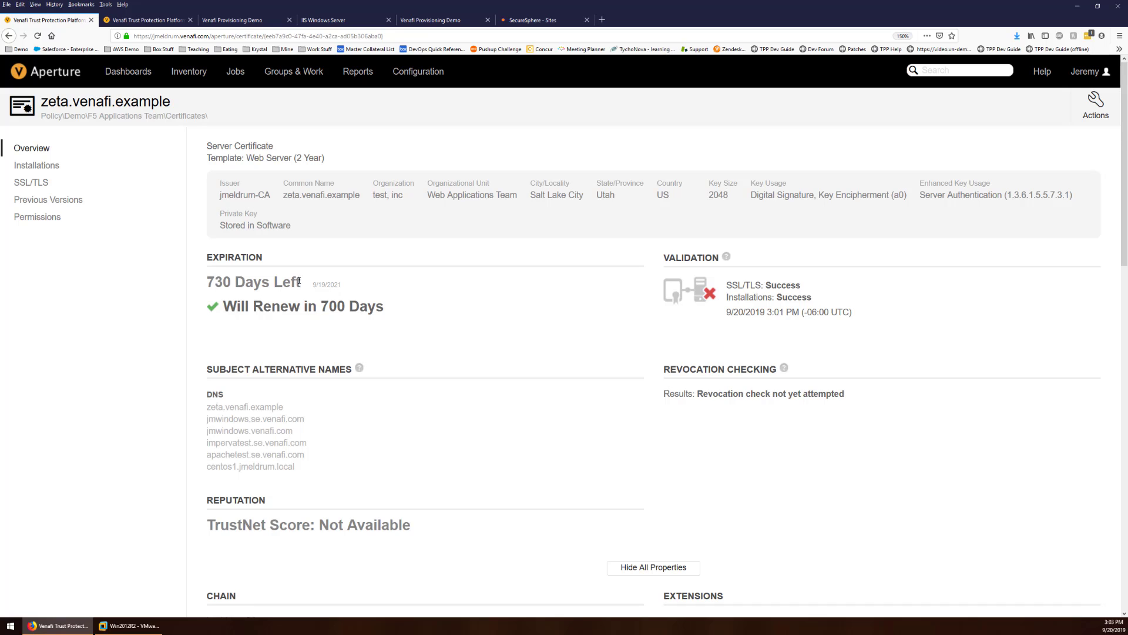
drag(301, 282, 207, 282)
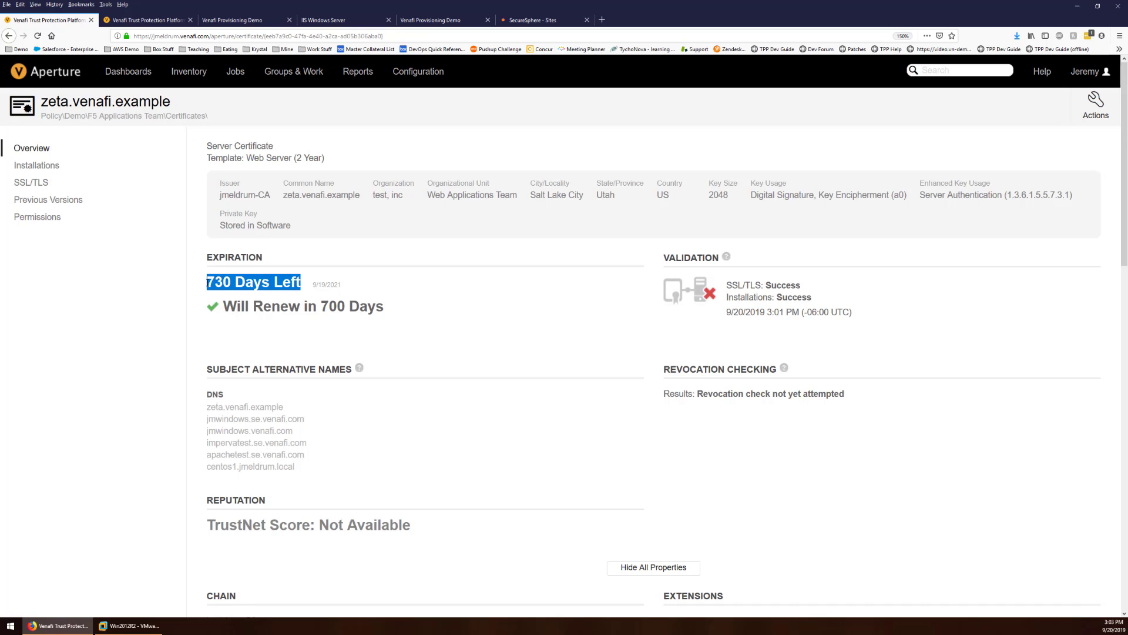
drag(384, 302, 224, 313)
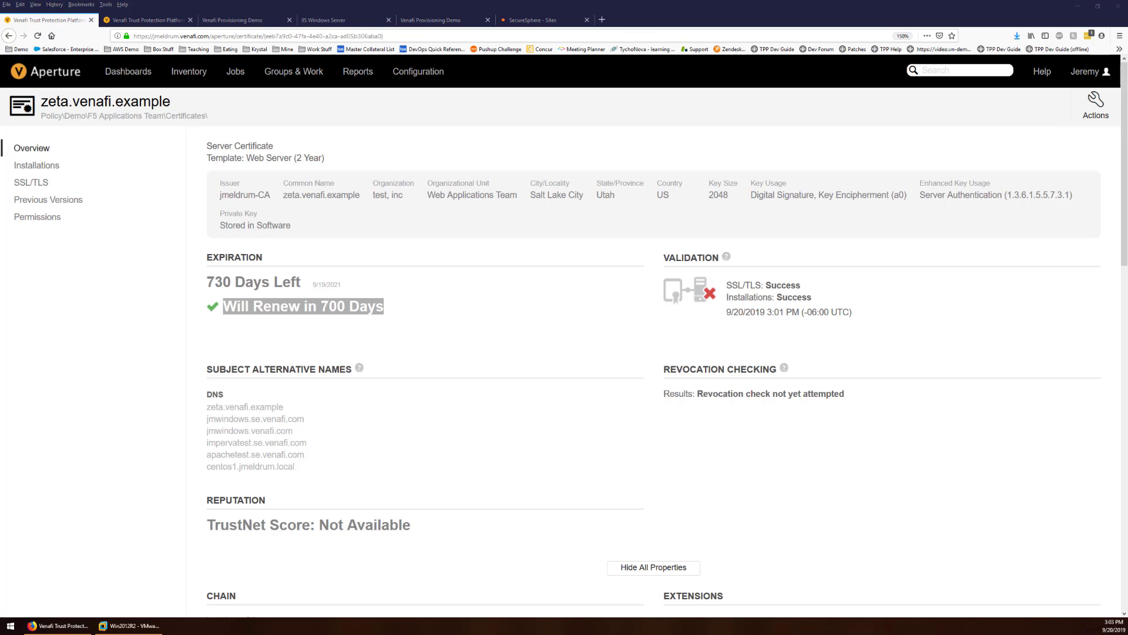
key(shift+F5)
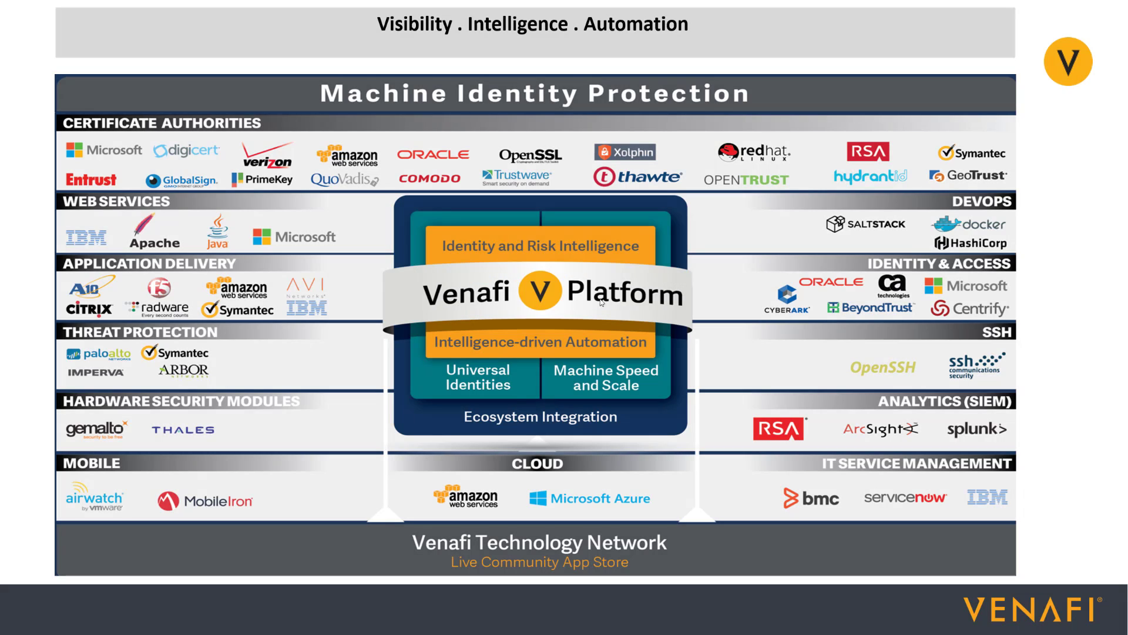